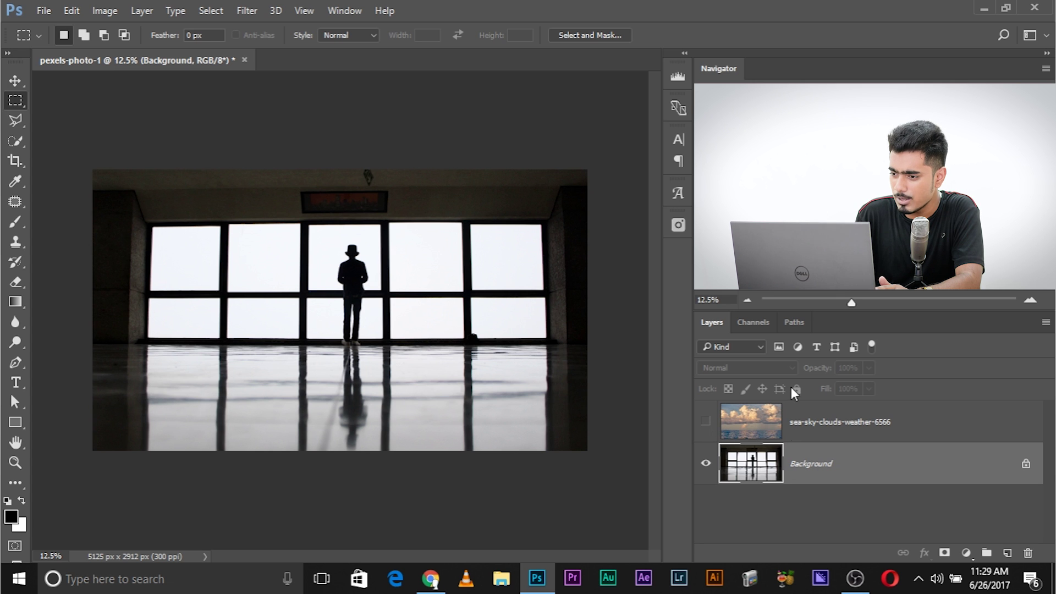
Step: Select the sea-sky-clouds-weather-6566 layer and briefly show it to preview the sky image over the photo
click(761, 429)
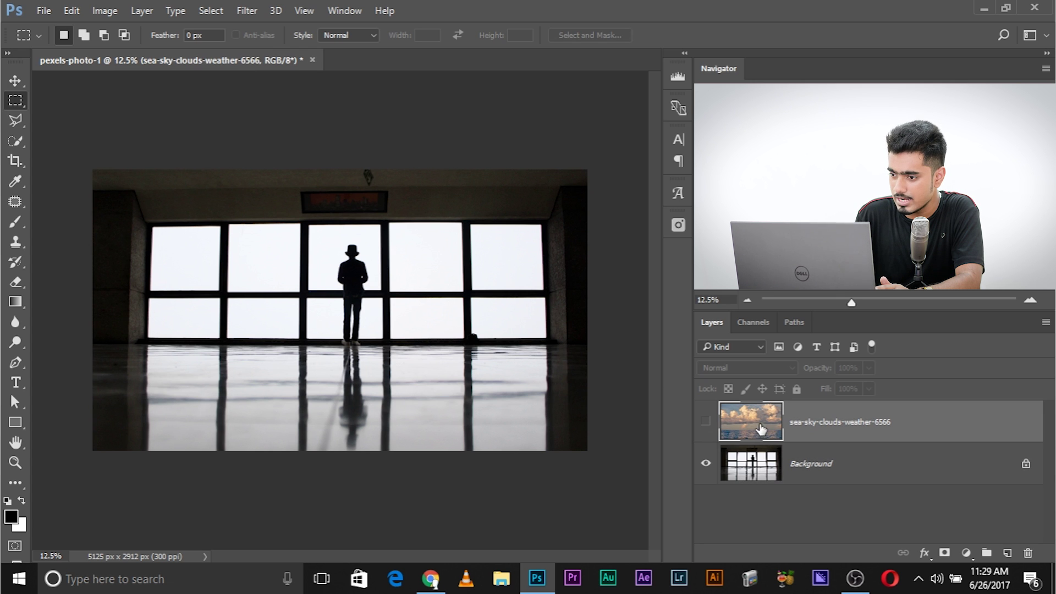
click(707, 422)
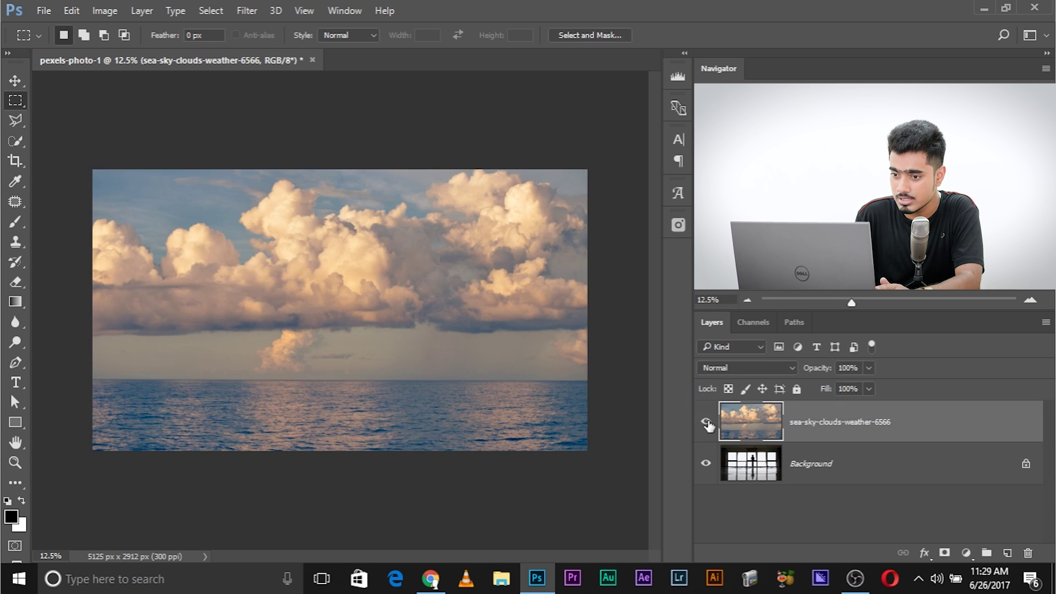
click(706, 422)
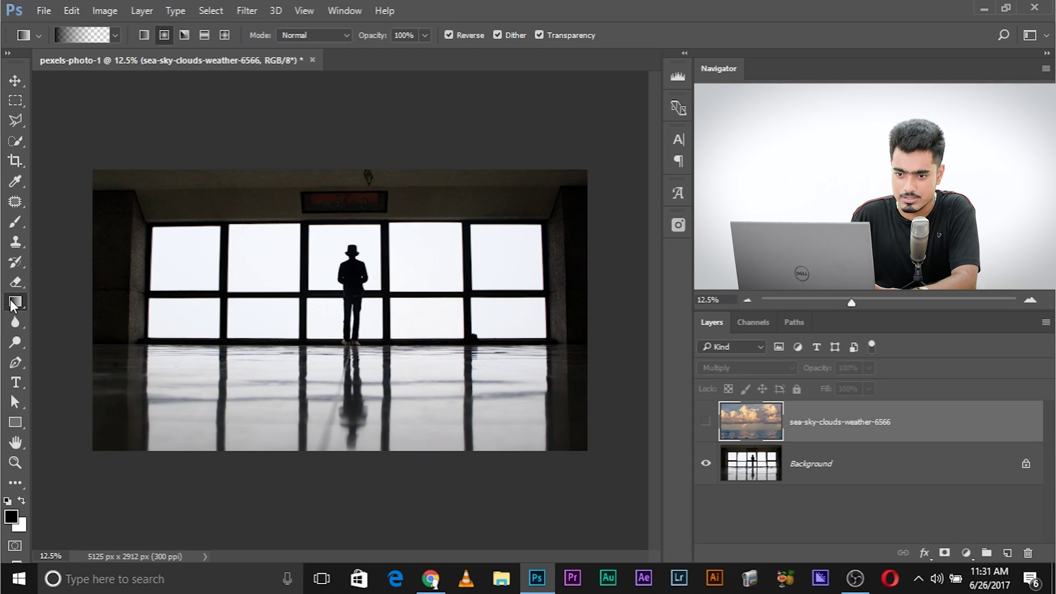
Step: Draw a rectangle shape about 4295 by 1144 px across the windows
click(15, 422)
drag(154, 239, 569, 350)
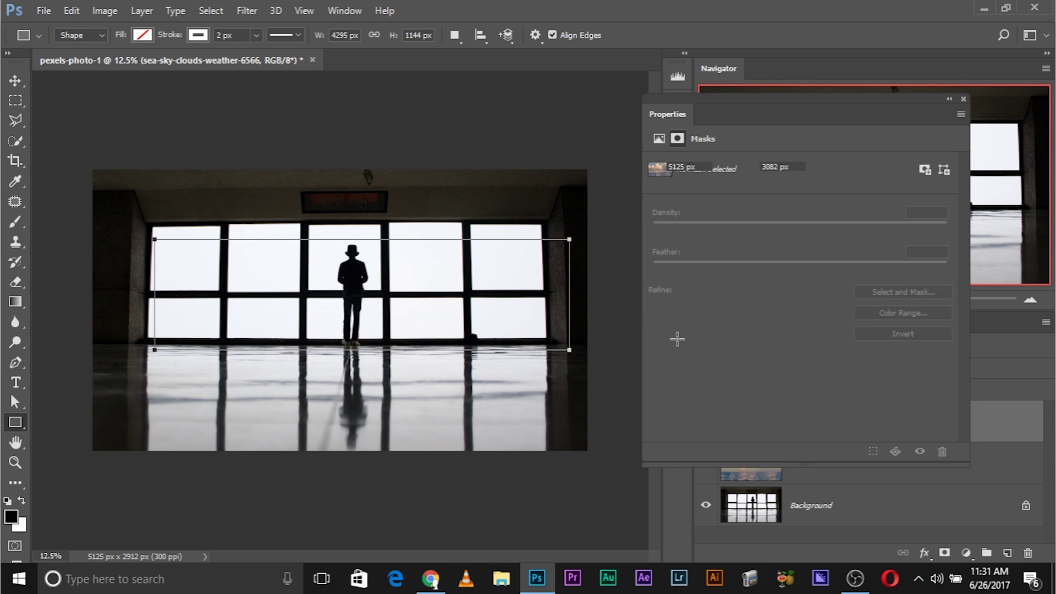
click(964, 99)
Step: Fill the rectangle with a black-to-white gradient at a 90° angle
click(141, 35)
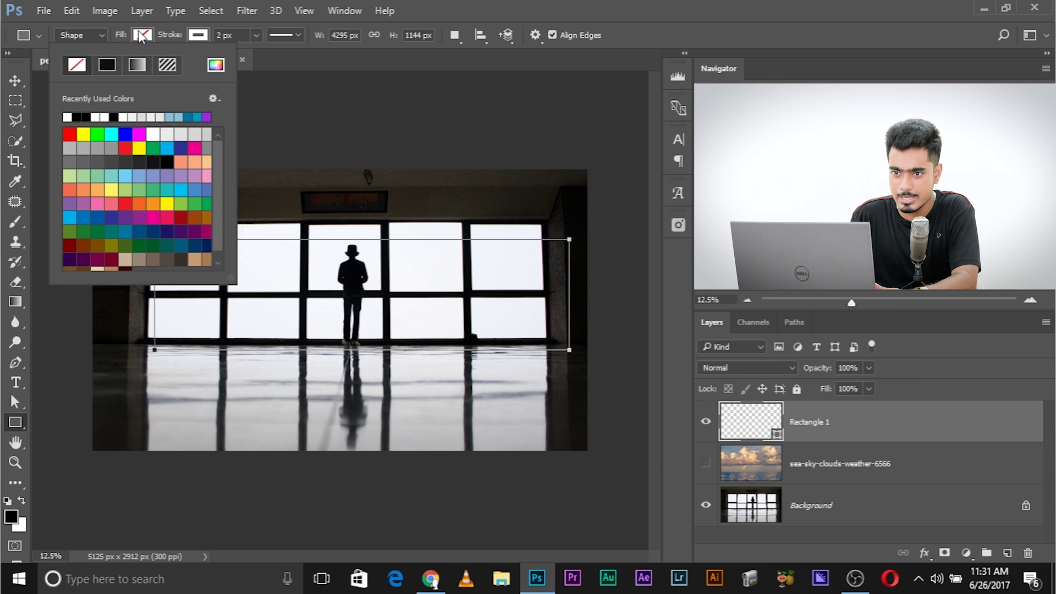
click(137, 64)
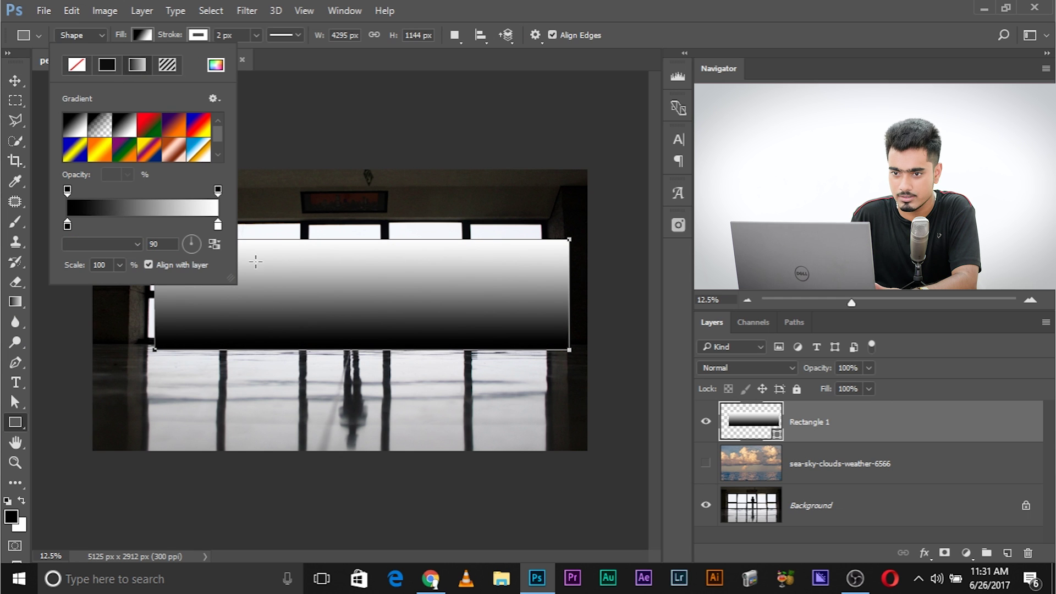
click(389, 8)
click(385, 8)
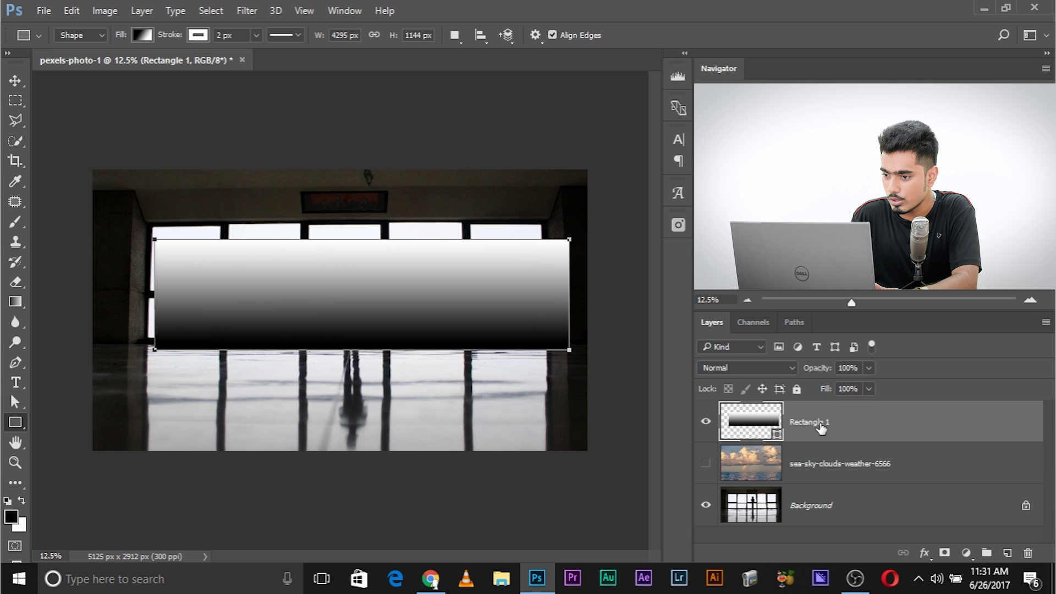
Step: Remove the rectangle's stroke and move the rectangle down over the reflective floor
click(142, 35)
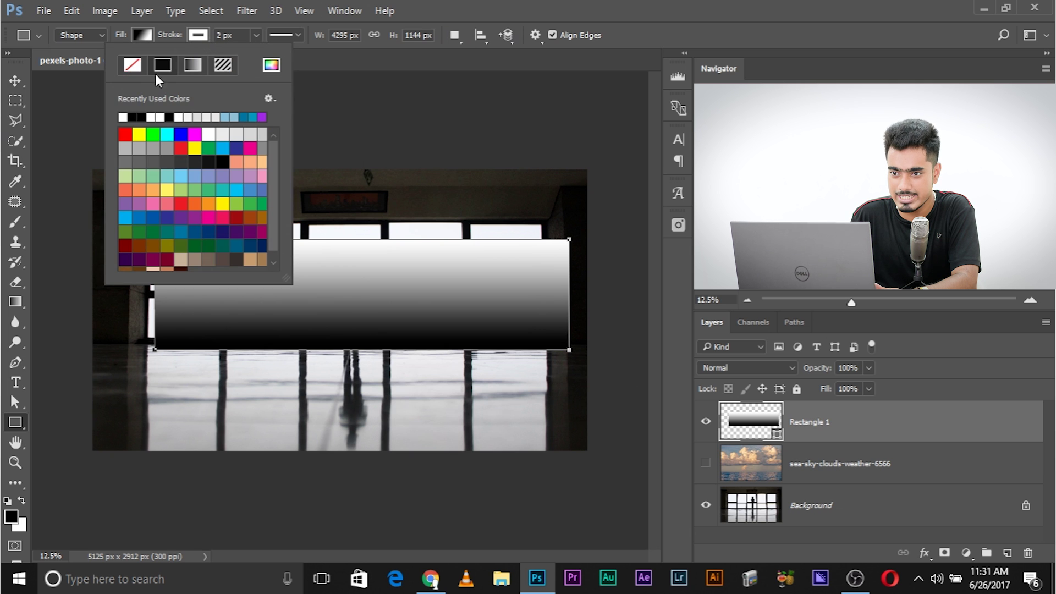
click(130, 66)
click(506, 5)
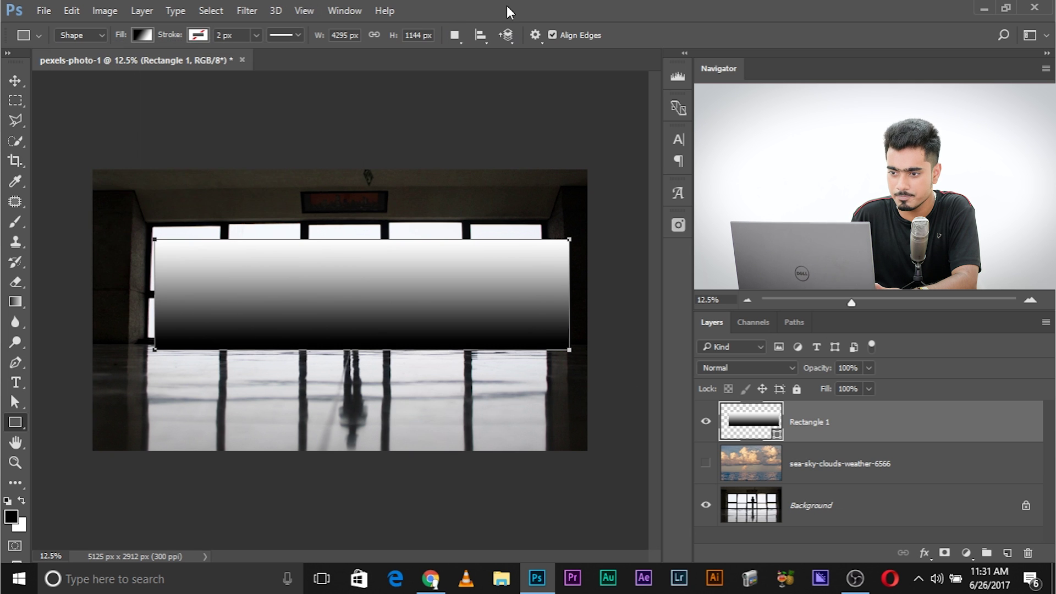
click(15, 83)
drag(385, 330, 370, 413)
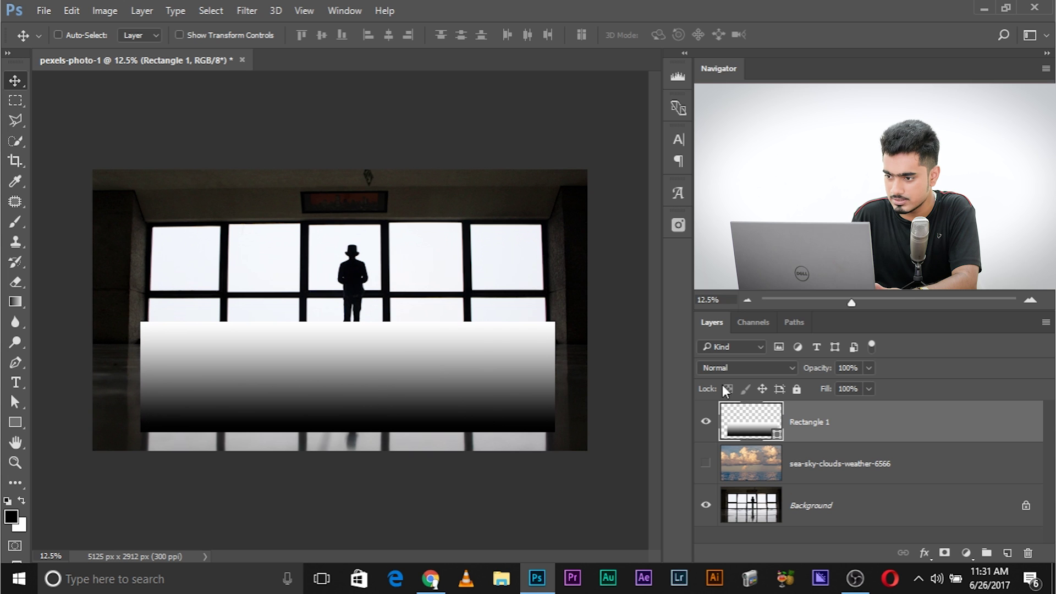
Step: Try the Multiply and Screen blend modes on the gradient rectangle, and delete its layer
click(737, 365)
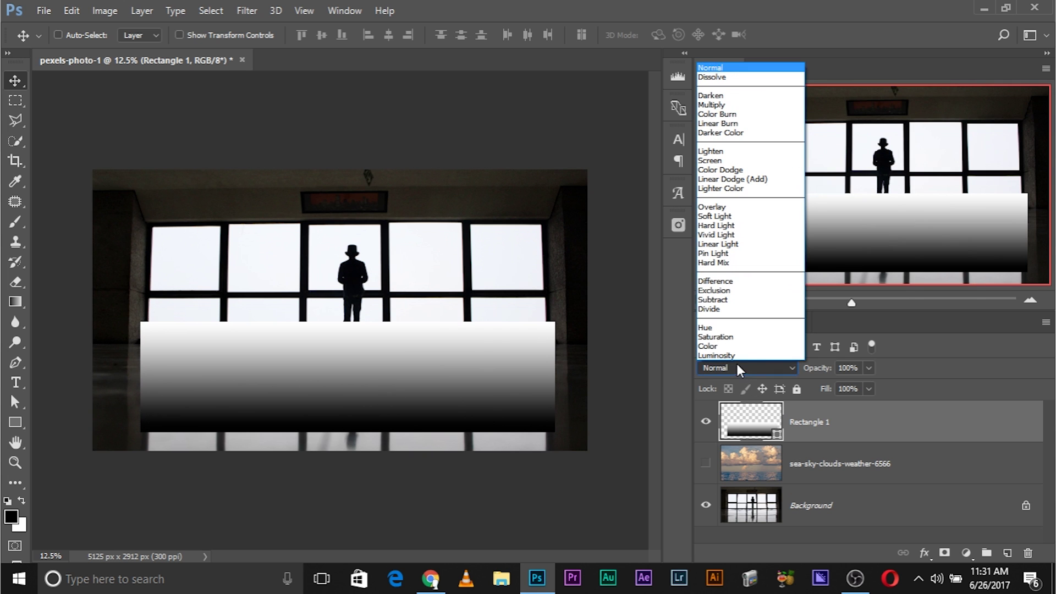
click(726, 105)
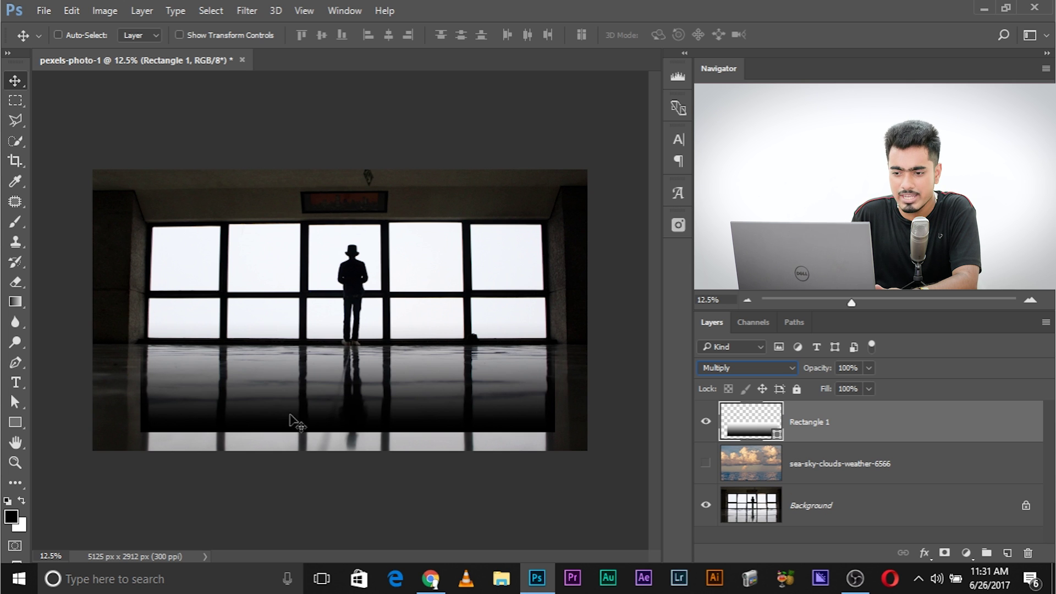
click(730, 369)
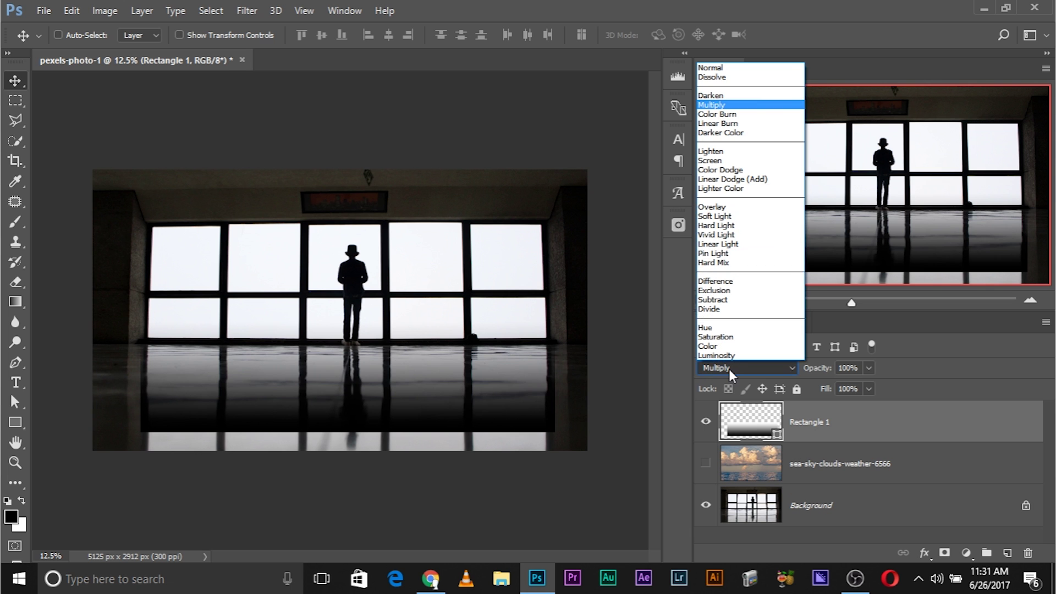
click(709, 160)
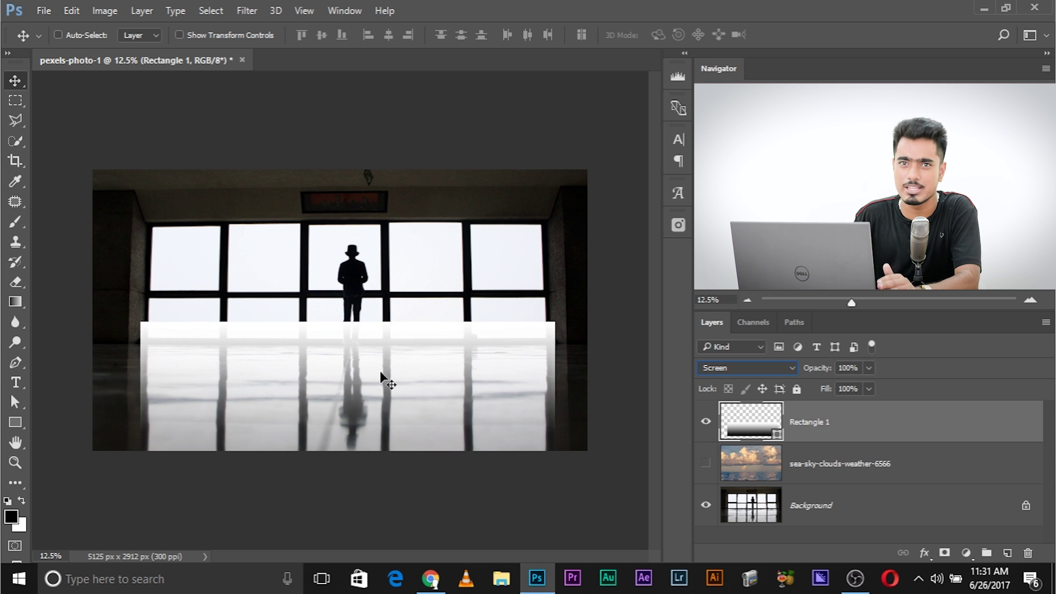
drag(895, 423, 979, 542)
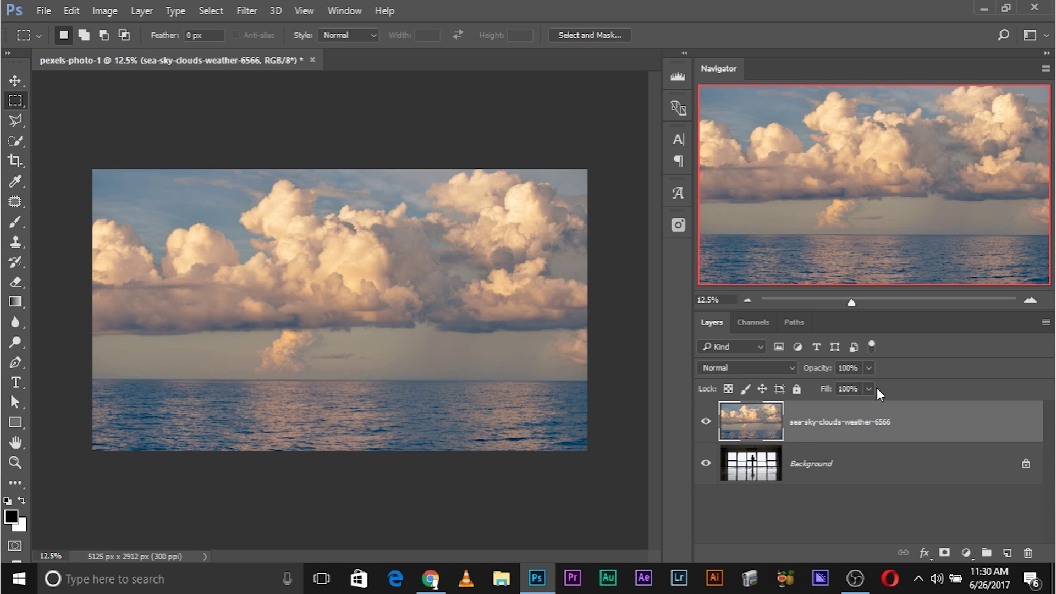
Step: Set the sky layer's blend mode to Multiply and compare the photo with the sky hidden and shown
click(748, 368)
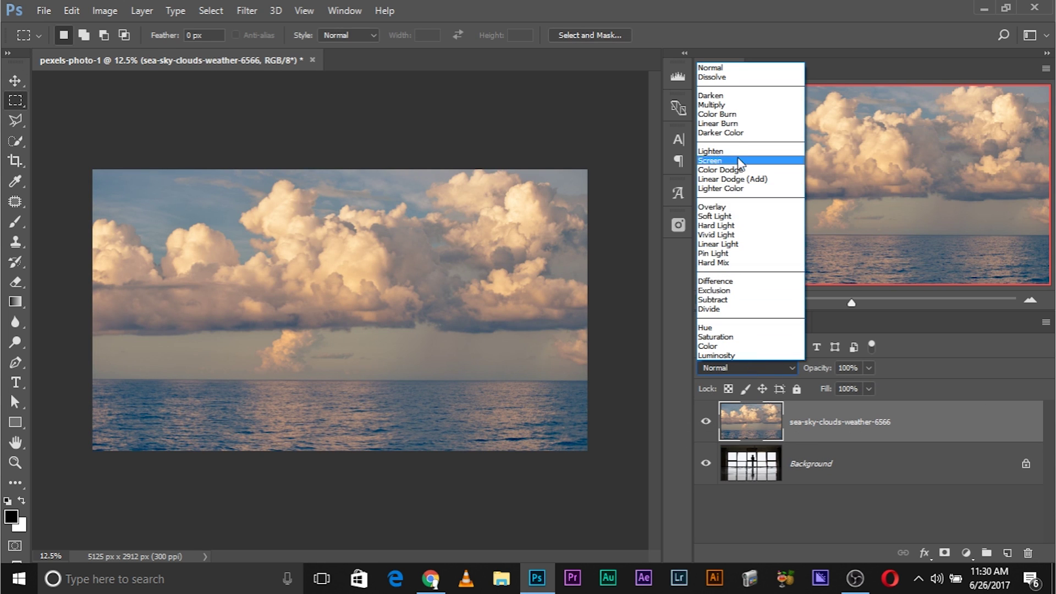
click(712, 105)
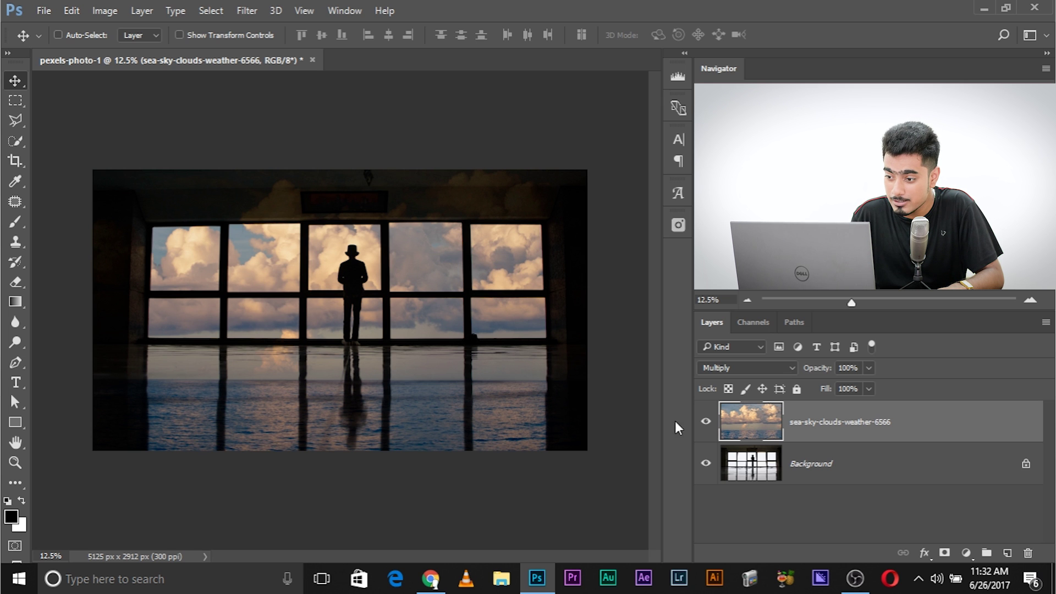
click(706, 422)
click(773, 467)
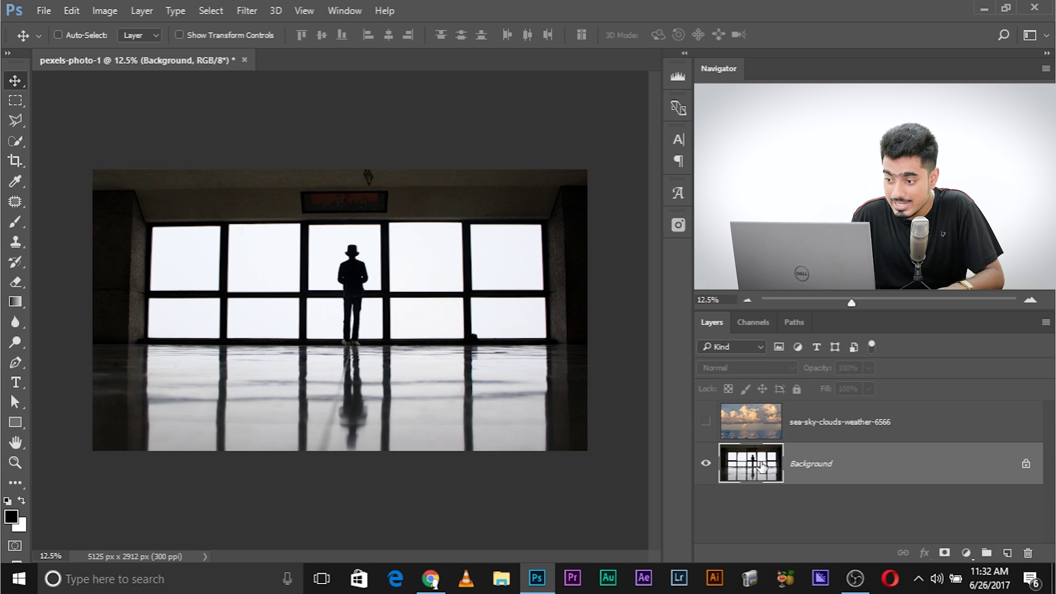
click(706, 422)
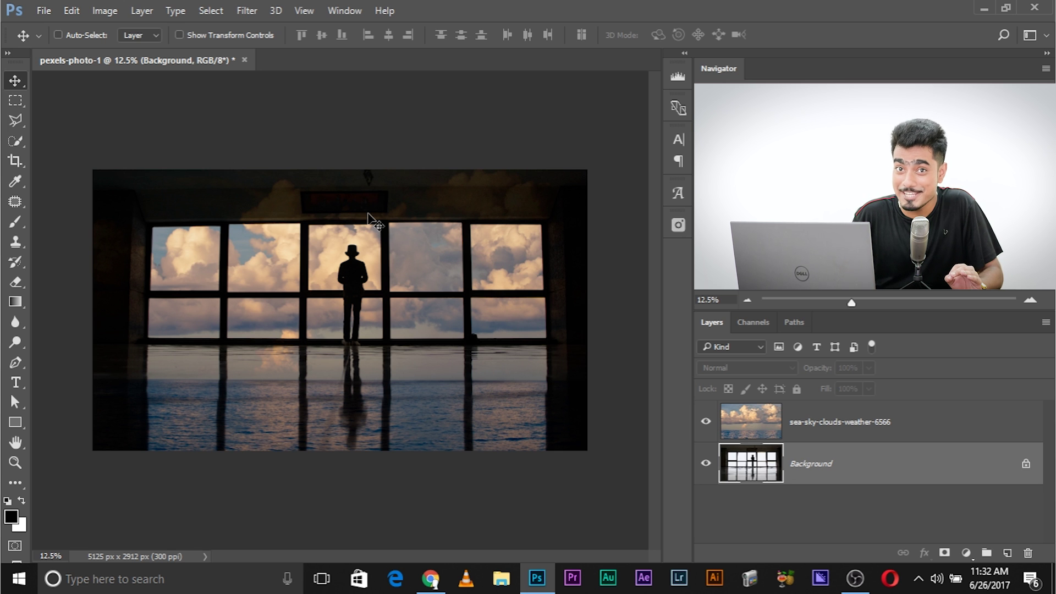
Step: In the sky layer's Blending Options, raise the Underlying Layer's black Blend If value to 50 on Gray
click(938, 417)
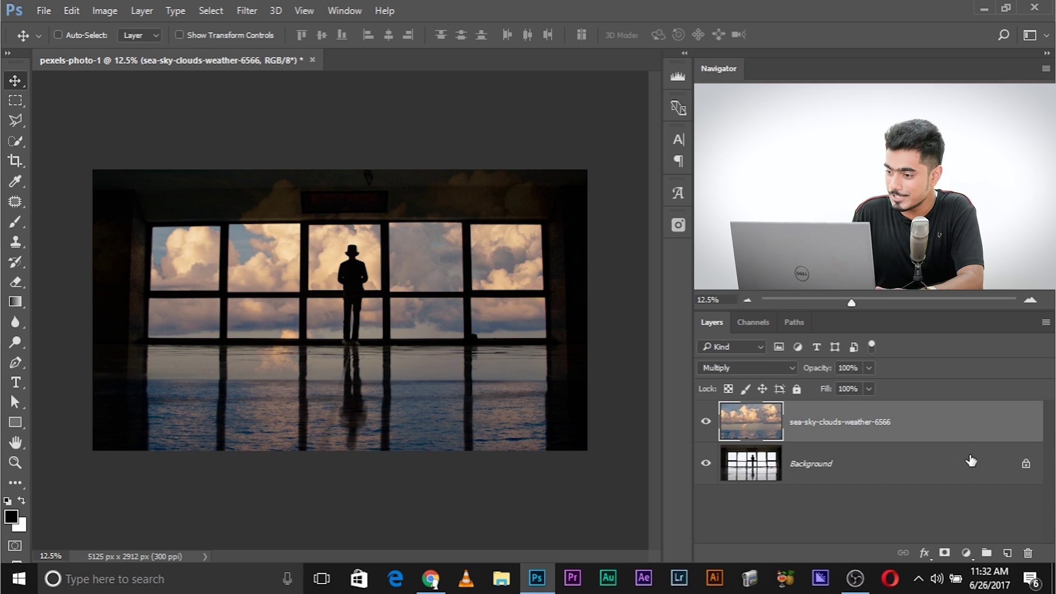
right_click(960, 431)
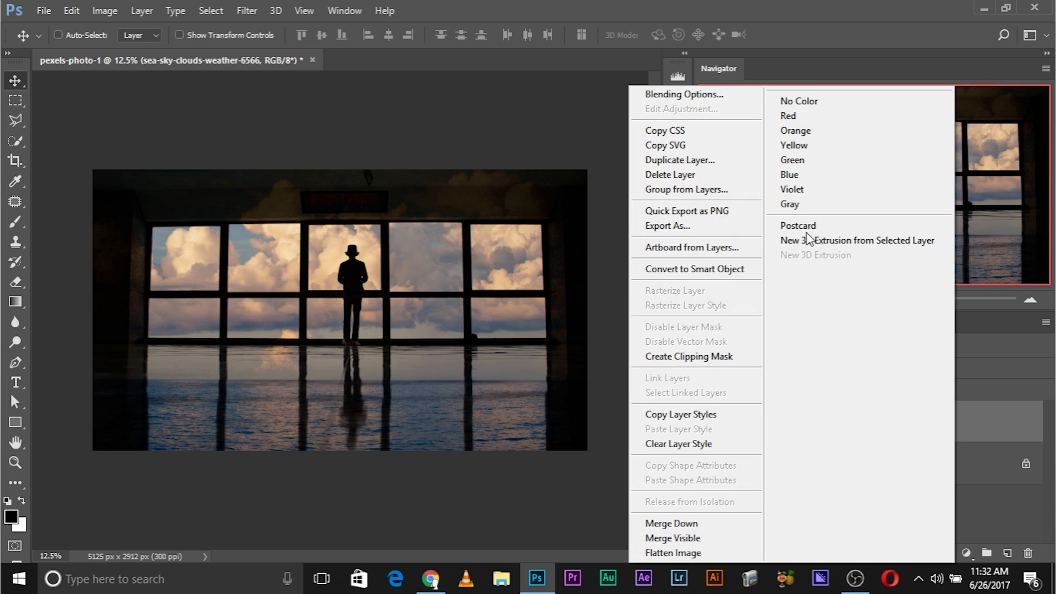
click(993, 441)
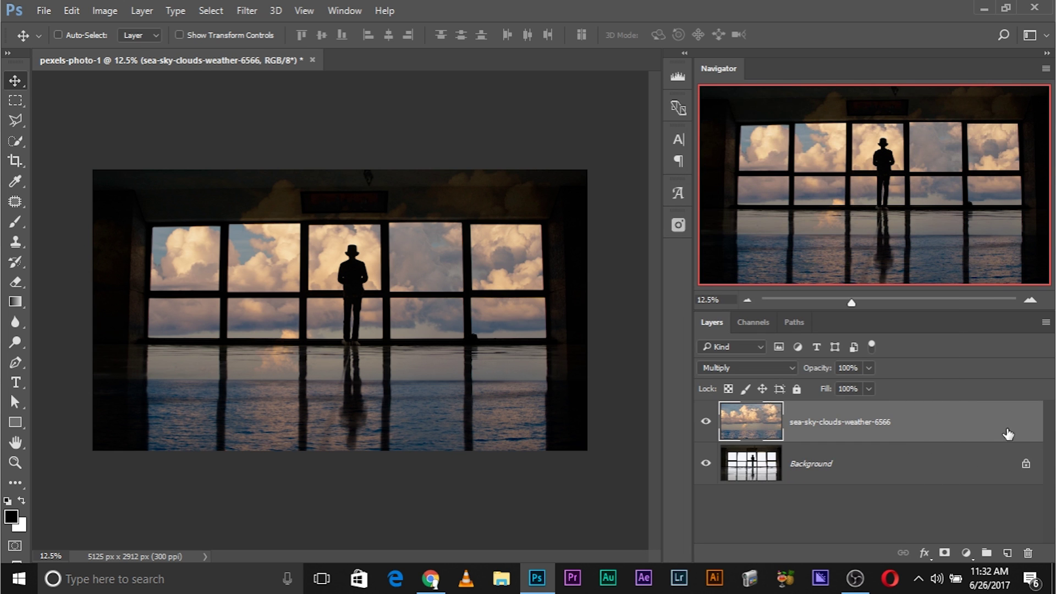
double_click(1007, 425)
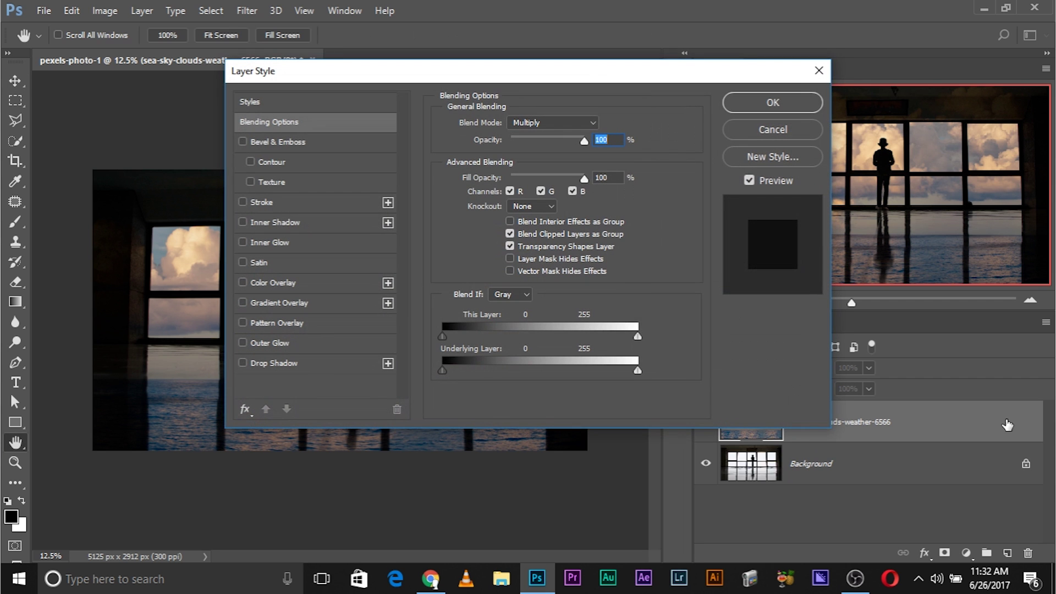
drag(341, 74, 124, 14)
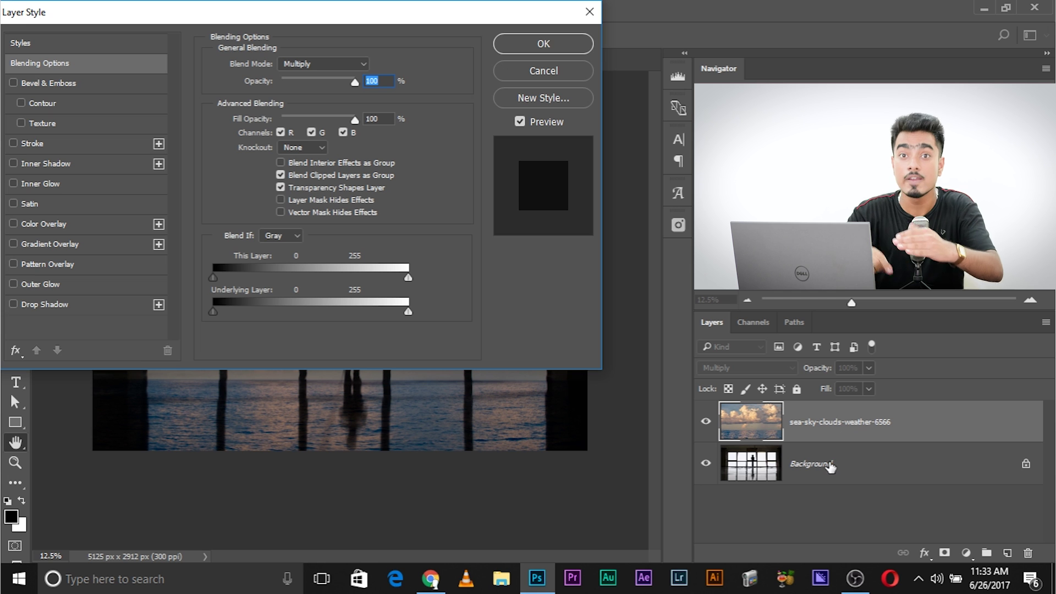
drag(201, 16, 748, 38)
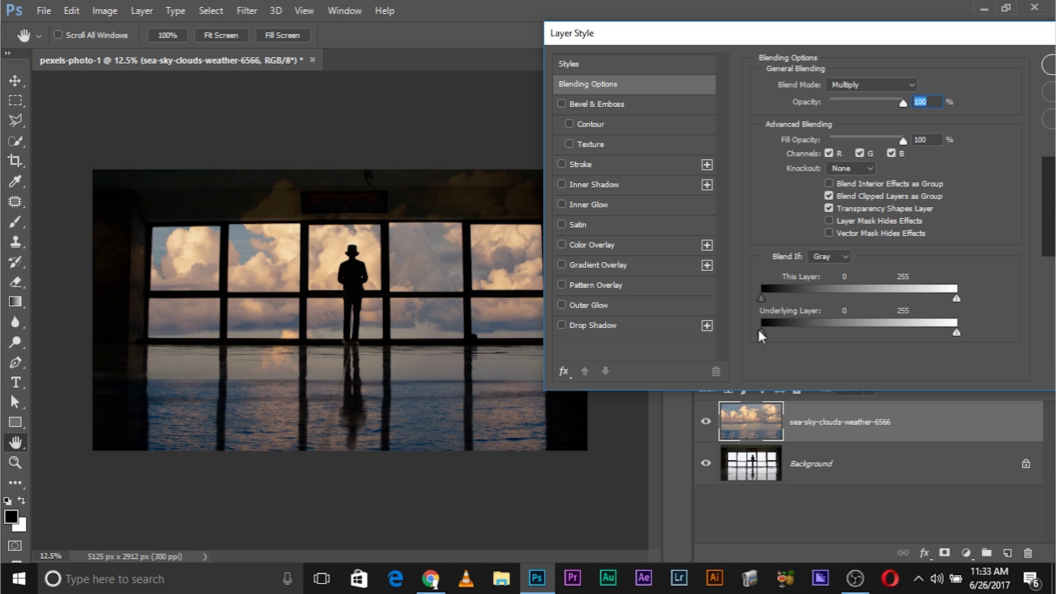
drag(760, 330, 800, 331)
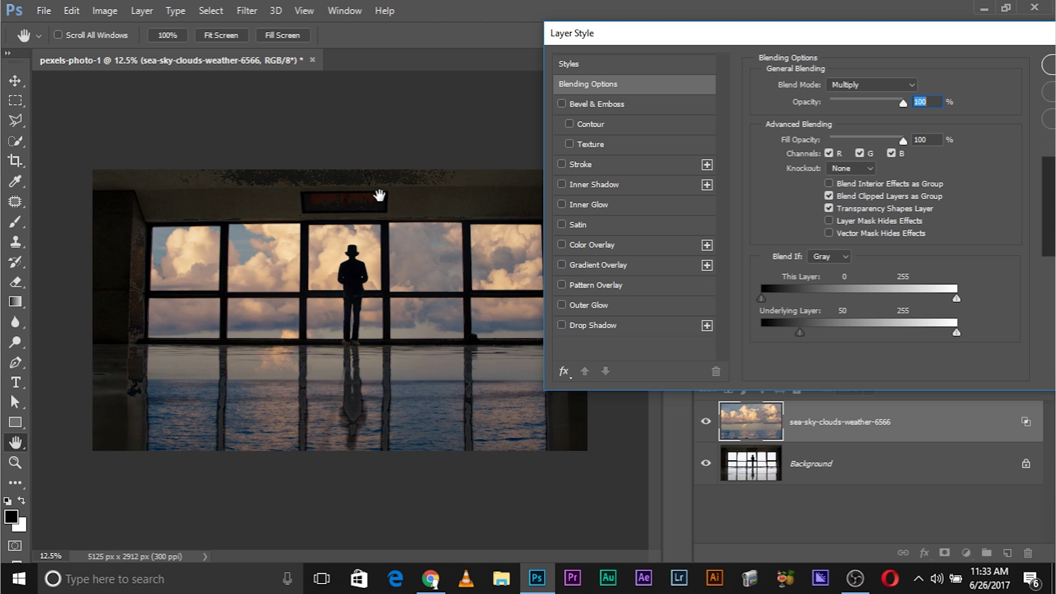
Step: Split the Underlying Layer's black Blend If slider, bringing its lower half back toward 0, and apply the layer style
drag(800, 332, 762, 327)
drag(813, 33, 601, 51)
click(875, 87)
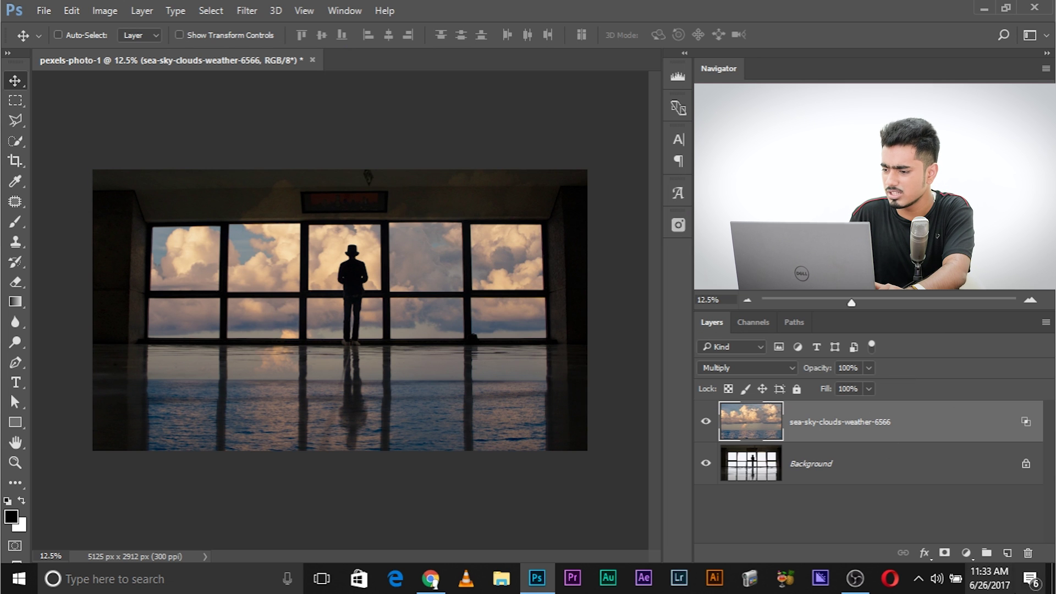
Step: Add a mask to the sky layer and brush at 565 px, black over the ceiling and side walls, white over the windows
click(942, 555)
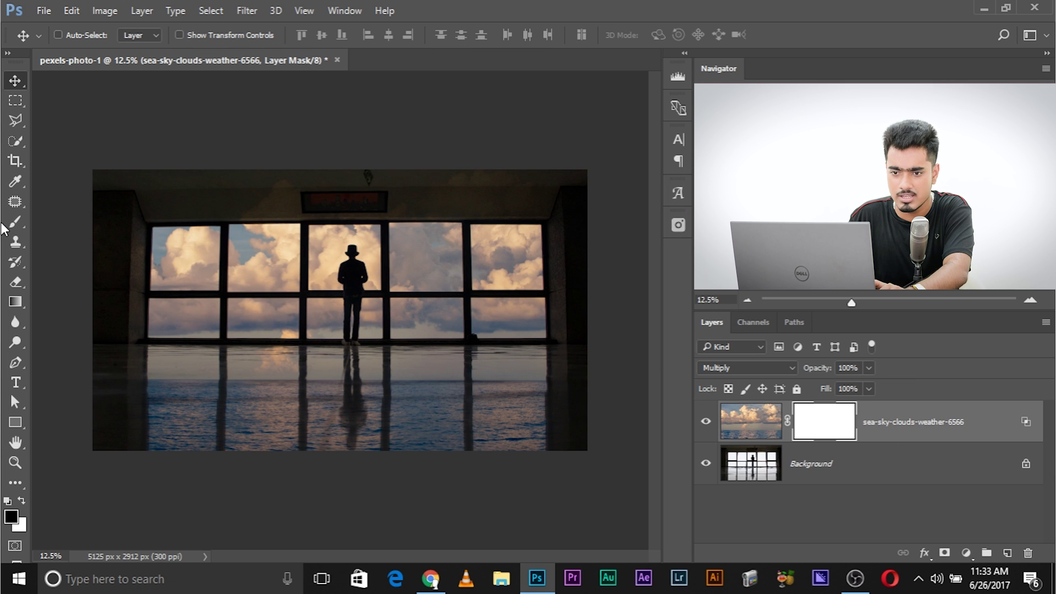
key(b)
alt+right_click(177, 248)
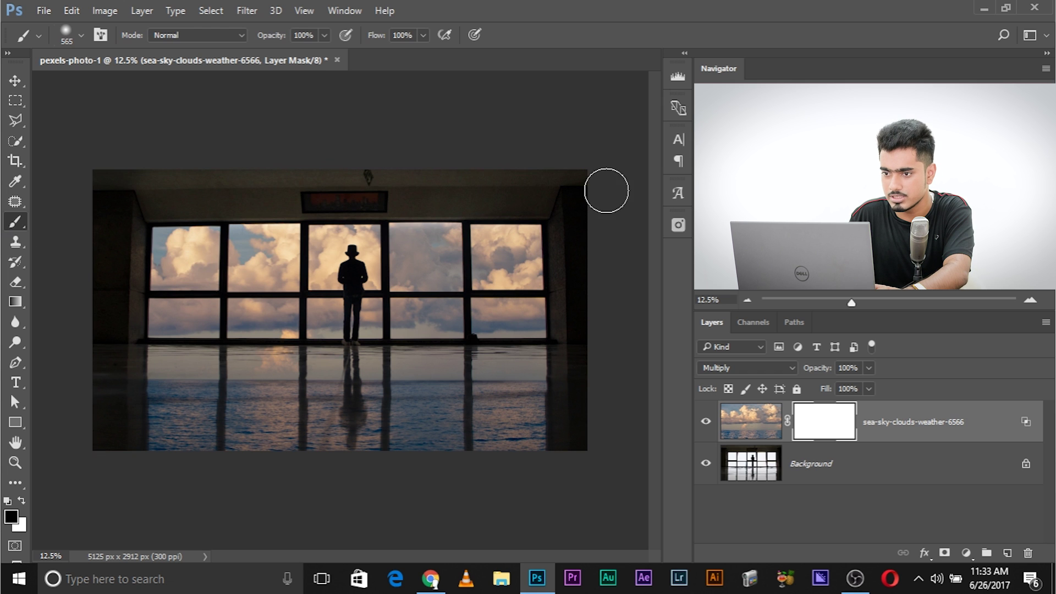
mouse_move(105, 187)
mouse_down()
mouse_move(611, 201)
mouse_move(579, 223)
mouse_move(579, 215)
mouse_up()
key(x)
drag(406, 251, 372, 262)
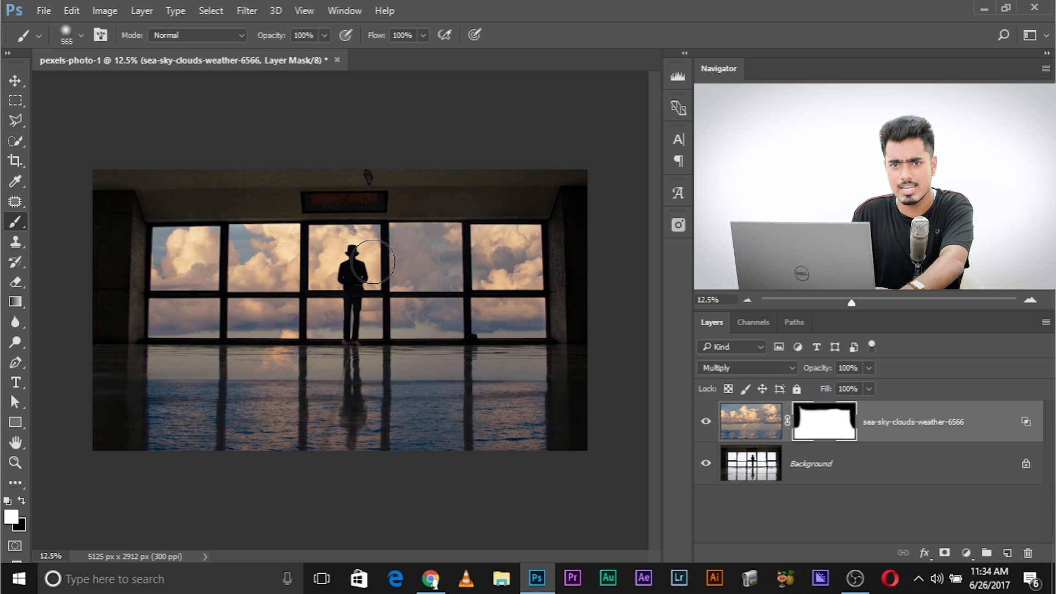
Step: Enlarge the brush to 1029 px, mask out the sky in the second upper window, and paint it back in
alt+right_click(247, 207)
drag(248, 207, 264, 242)
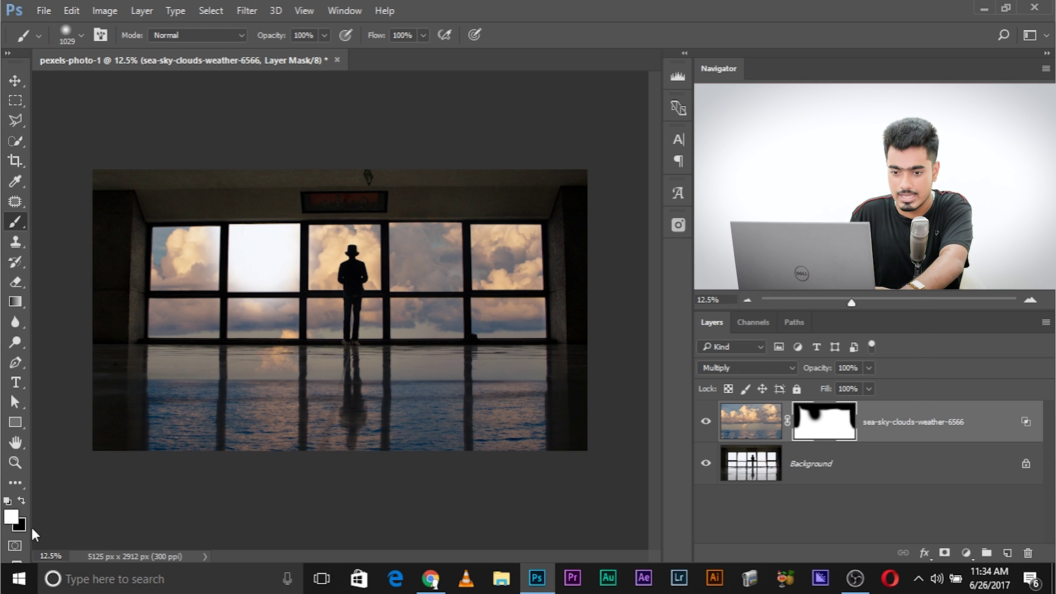
mouse_move(236, 236)
mouse_down()
mouse_move(271, 278)
mouse_move(238, 274)
mouse_move(289, 269)
mouse_move(277, 275)
mouse_up()
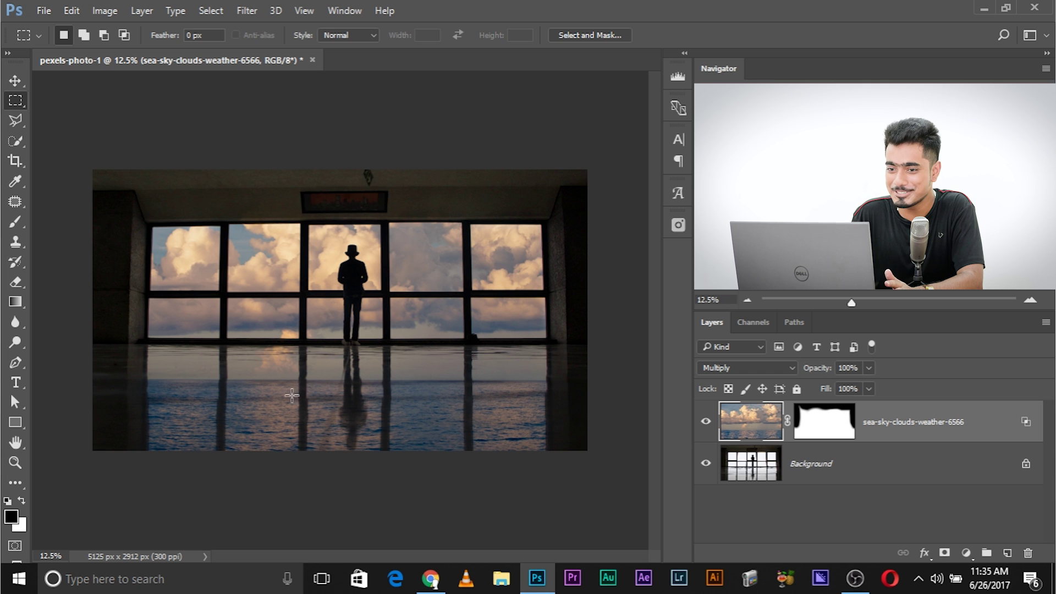
Step: Select the upper part of the sky layer down to the floor line with the Rectangular Marquee and copy it to a new layer
click(15, 82)
click(15, 100)
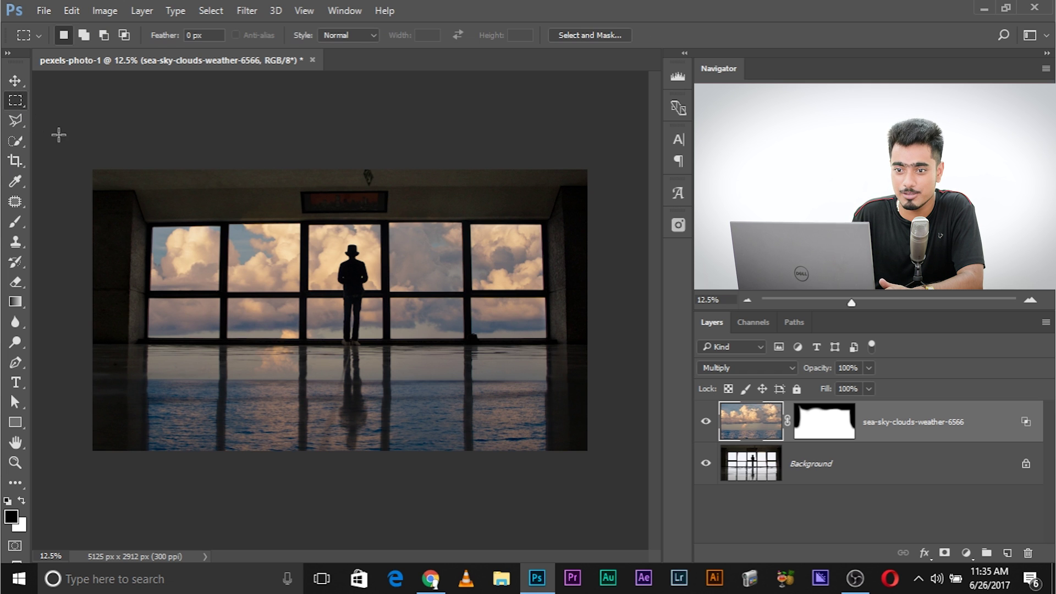
right_click(15, 100)
click(51, 101)
drag(93, 170, 602, 341)
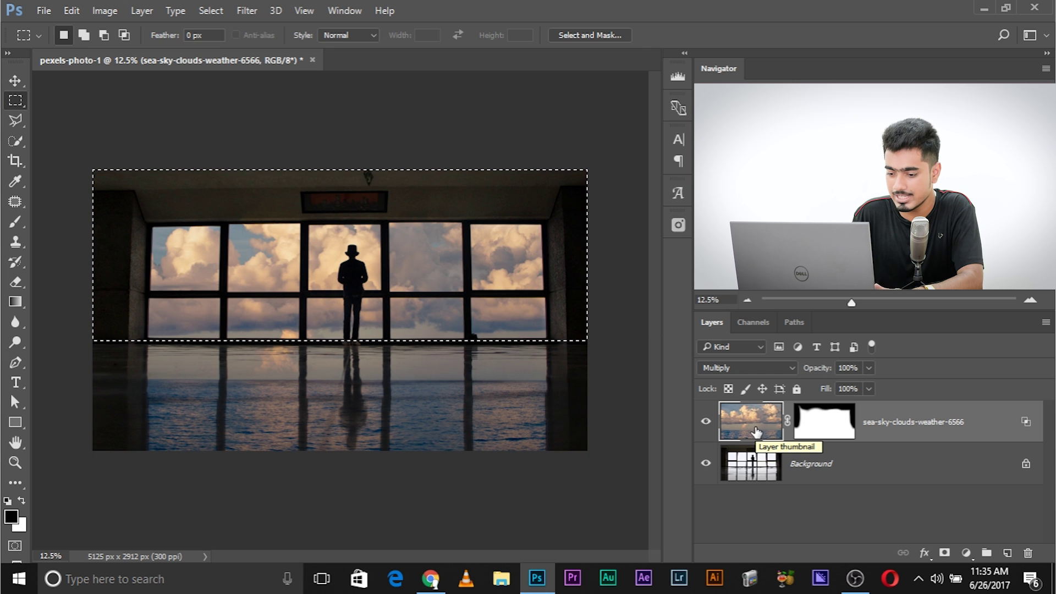
key(ctrl+j)
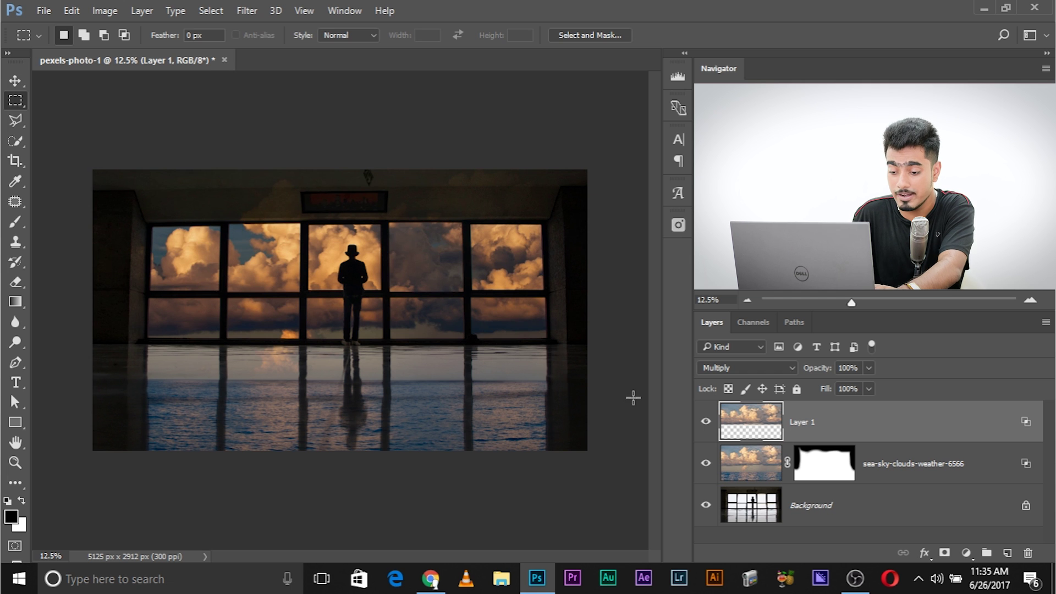
Step: Transform the copied sky about its bottom-centre point to W -100% and H -100%, turning it down over the floor as a reflection
key(ctrl+t)
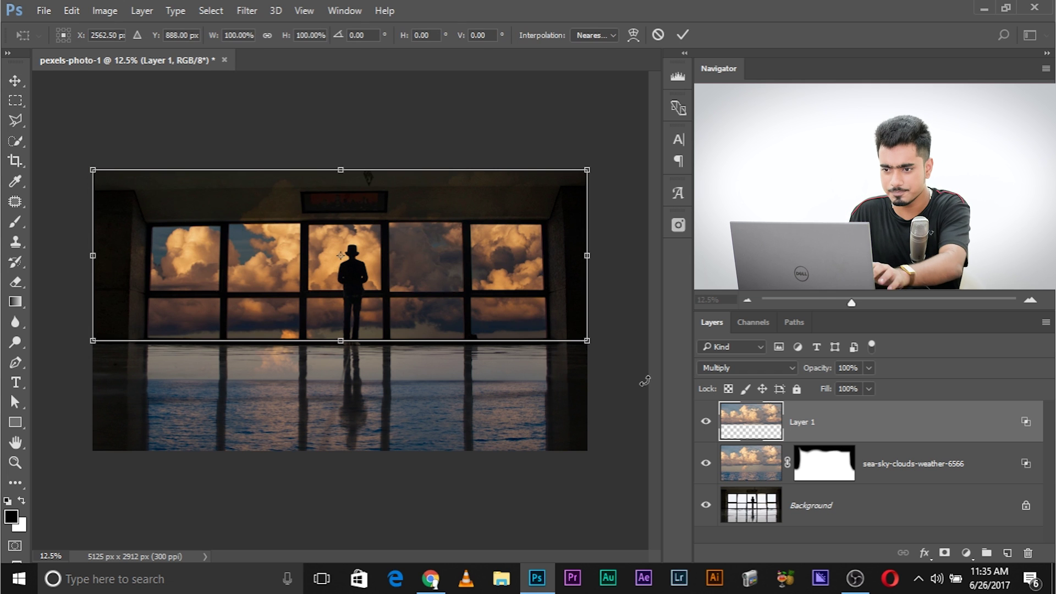
drag(341, 256, 340, 341)
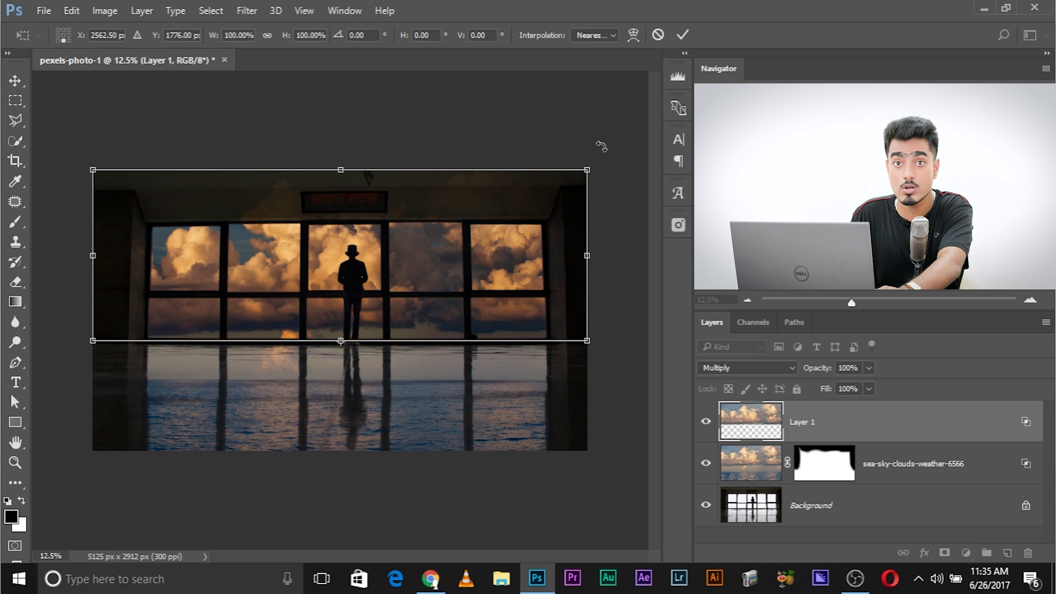
drag(602, 146, 178, 440)
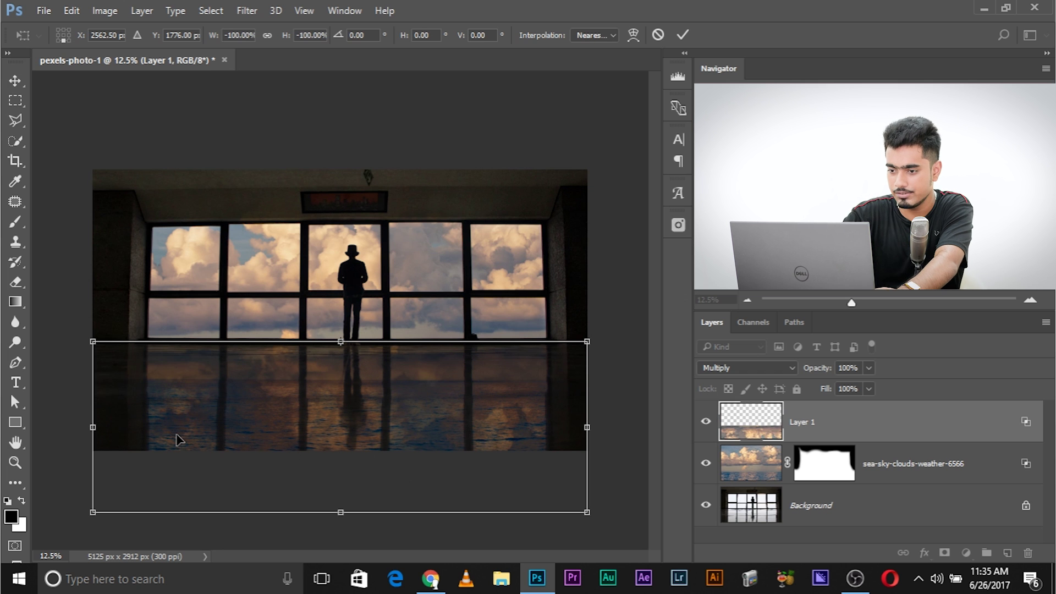
key(Return)
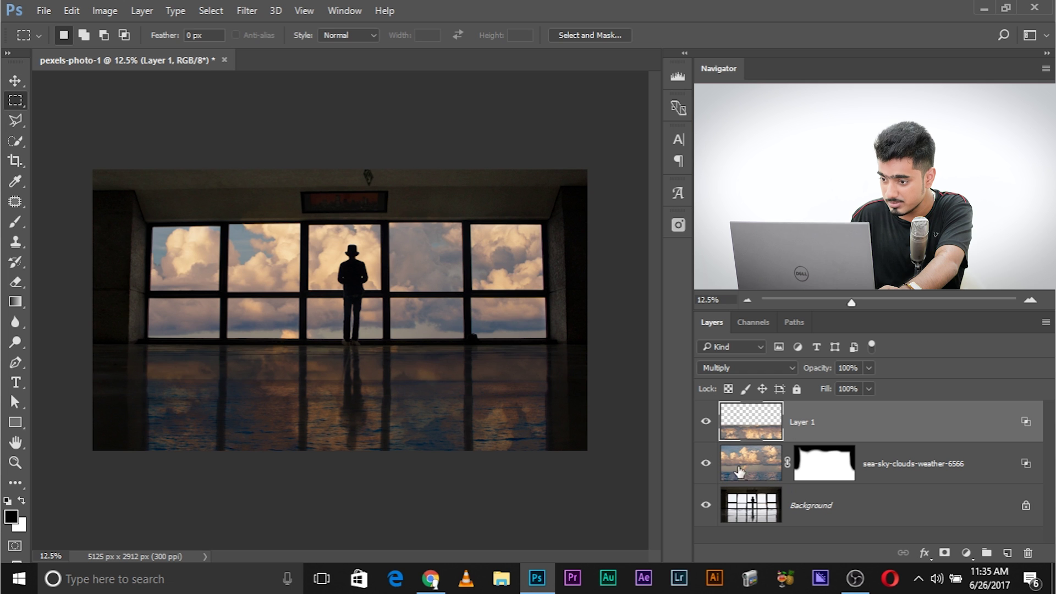
Step: Load the reflected sky layer's outline as a selection, fill that area of the original sky layer's mask with black, and deselect
ctrl+click(763, 421)
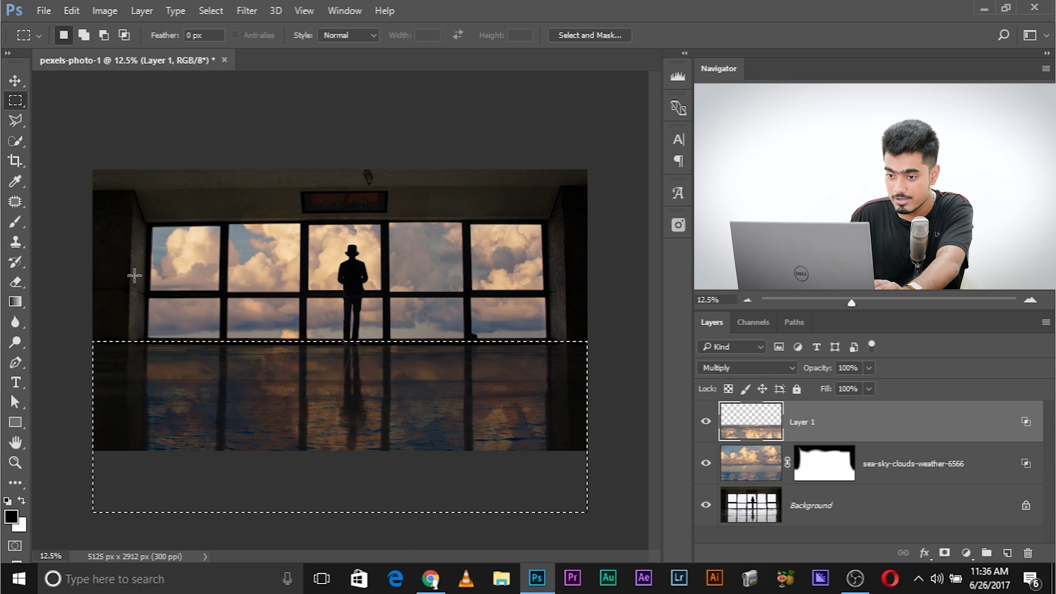
click(824, 463)
key(x)
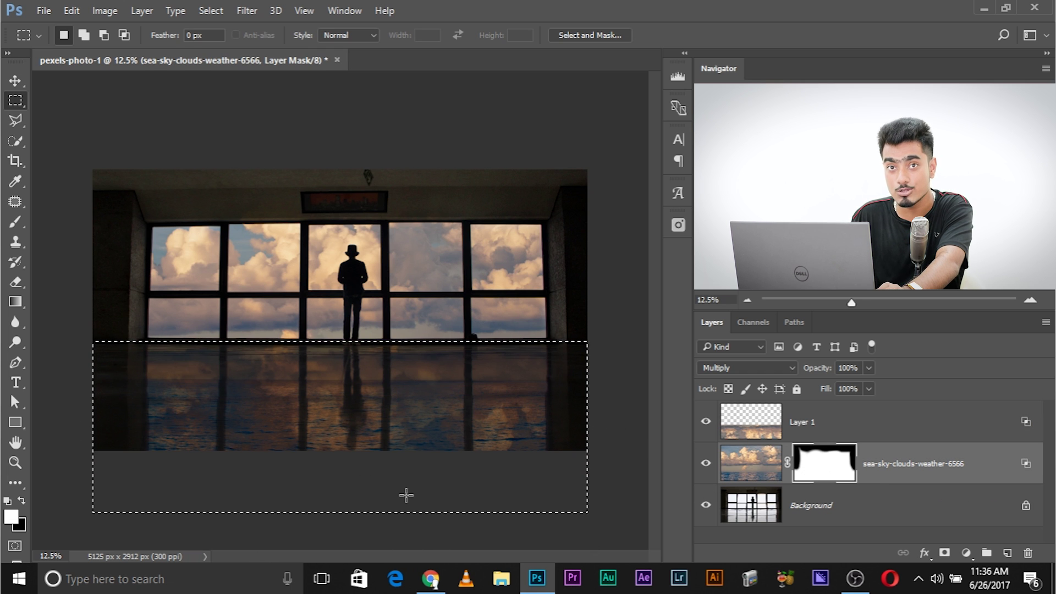
click(21, 500)
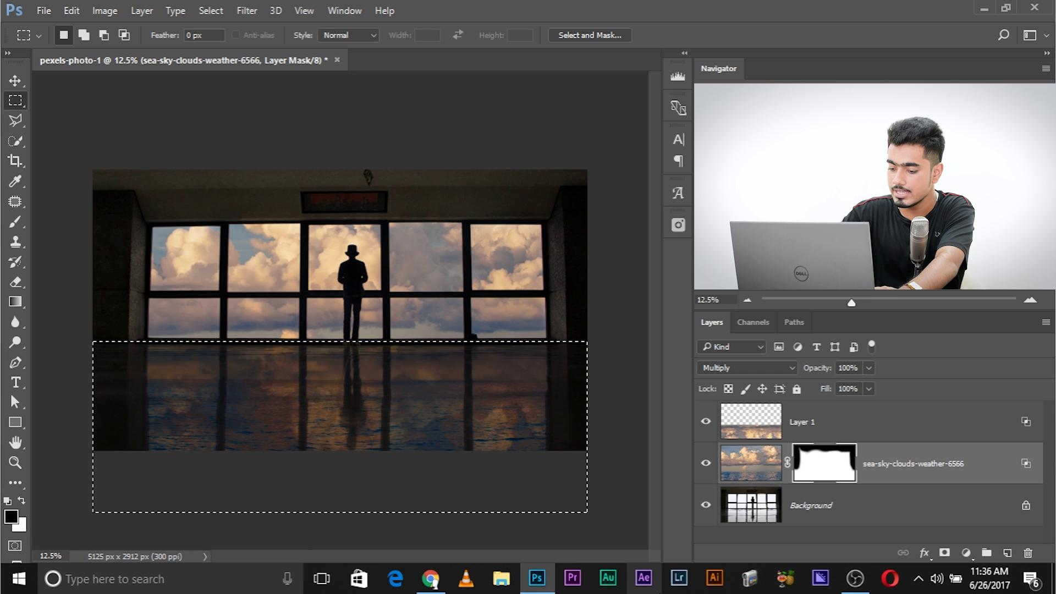
key(alt)
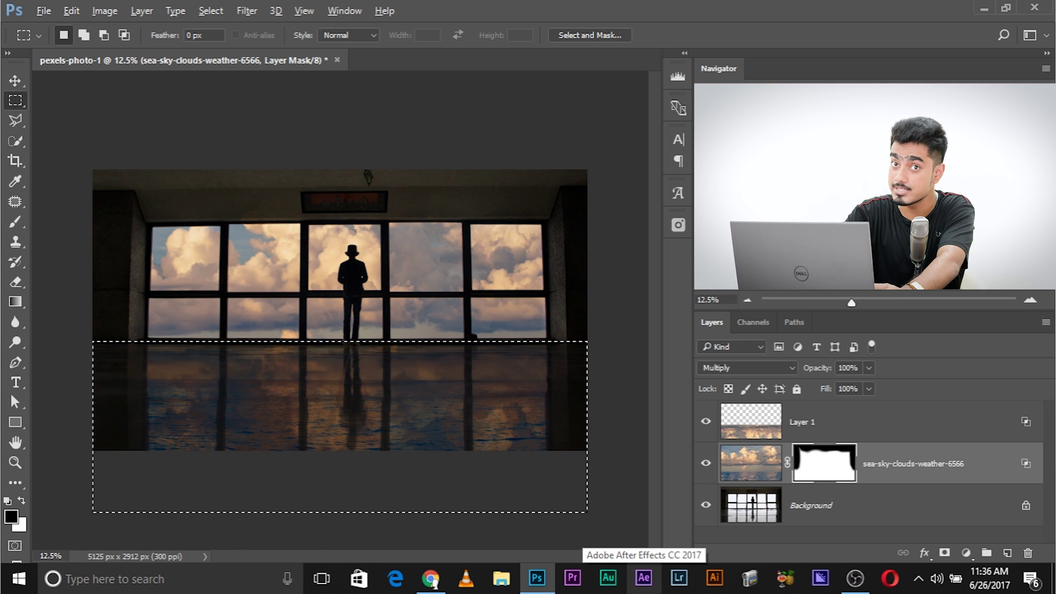
key(alt+BackSpace)
key(ctrl+d)
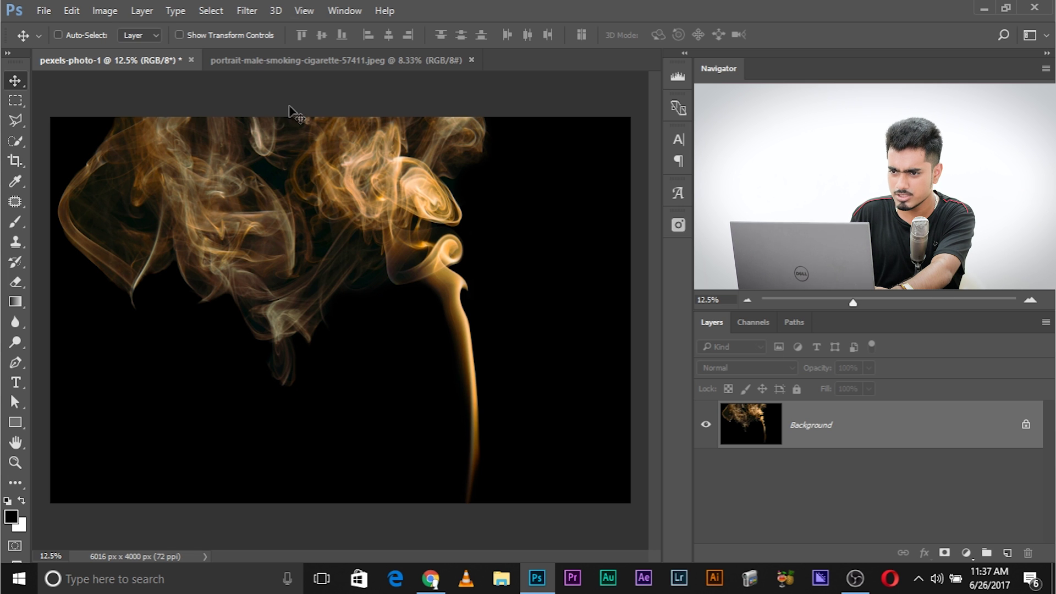
Step: Copy the smoke image into the portrait document as a new layer and position it over the upper part of the man
click(300, 60)
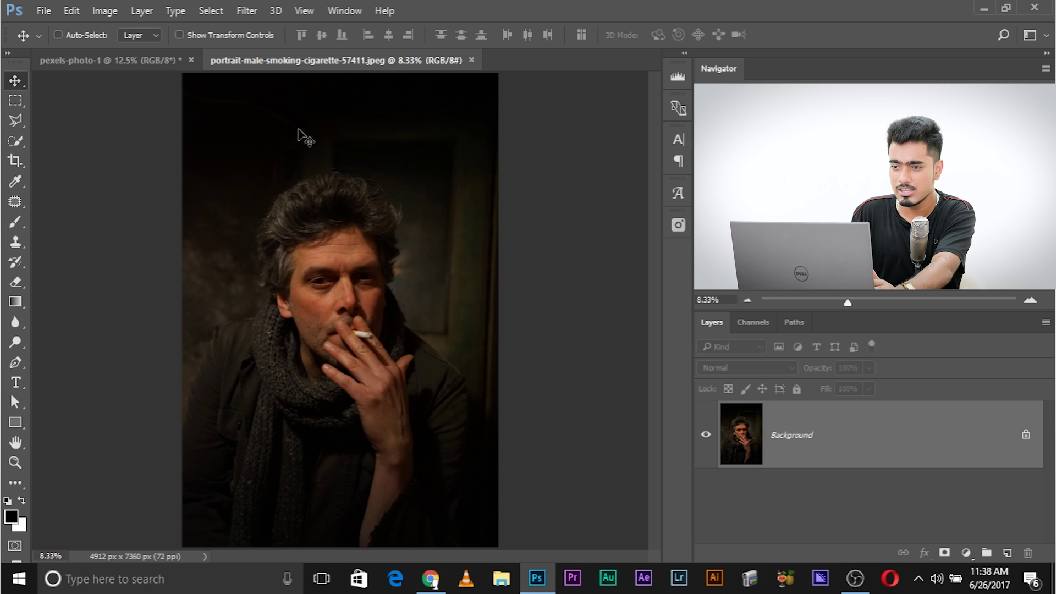
click(113, 59)
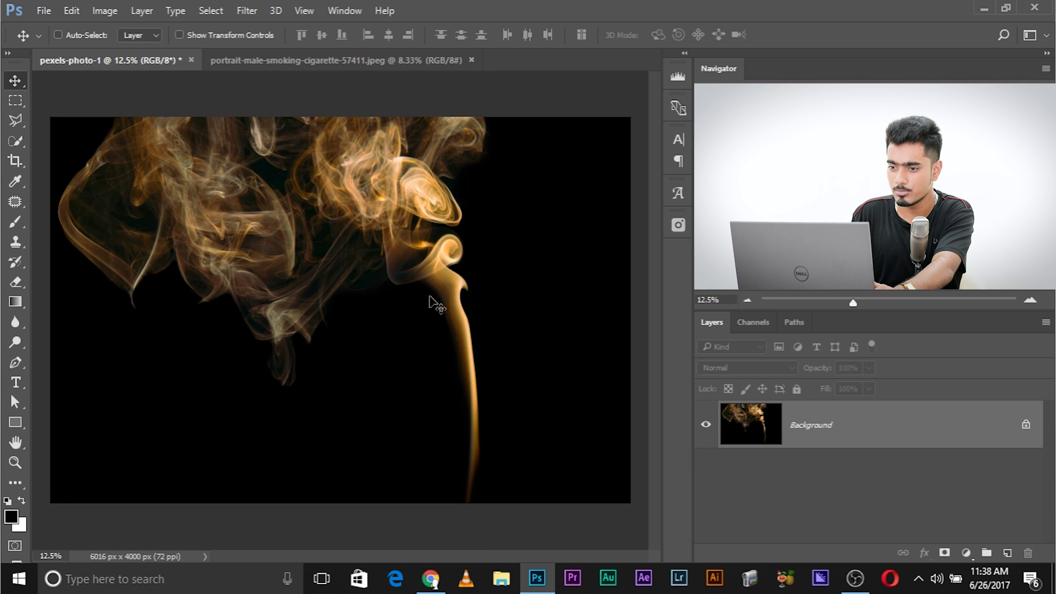
drag(814, 419, 395, 286)
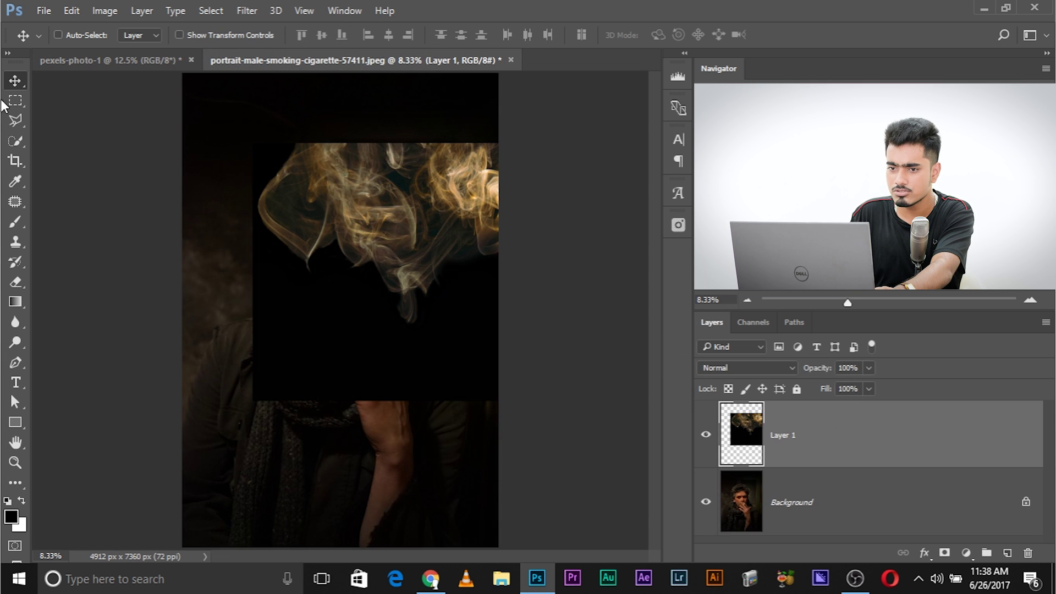
drag(425, 270, 355, 232)
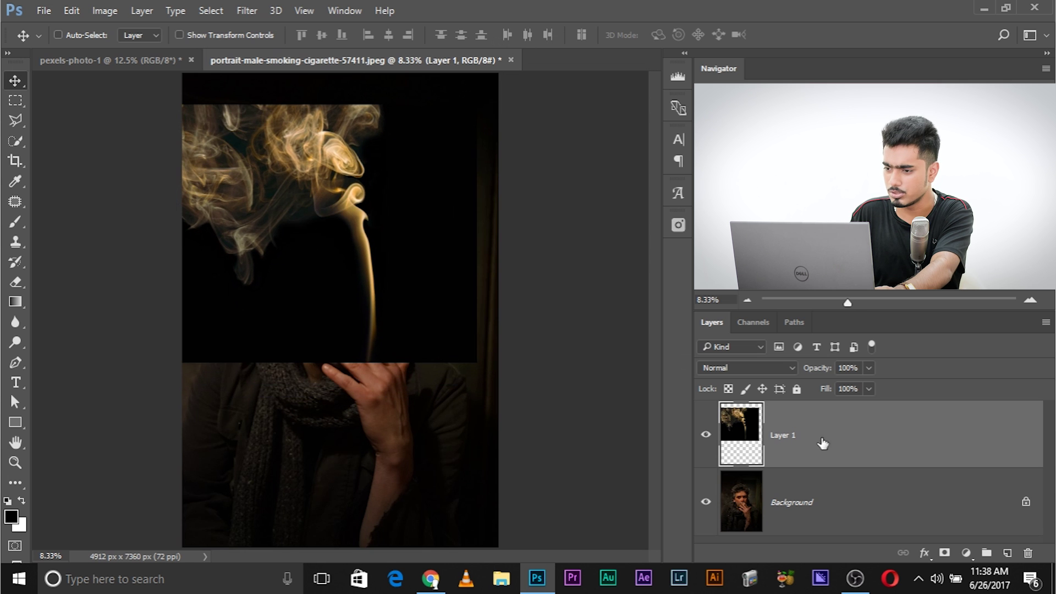
Step: Try the Screen blend mode on the smoke layer
click(753, 368)
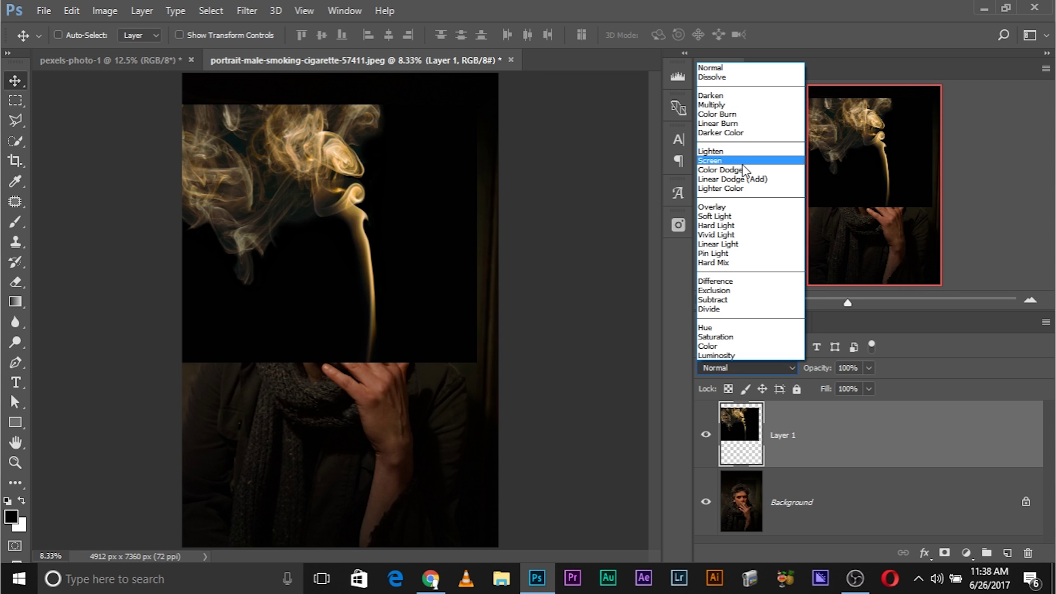
click(743, 161)
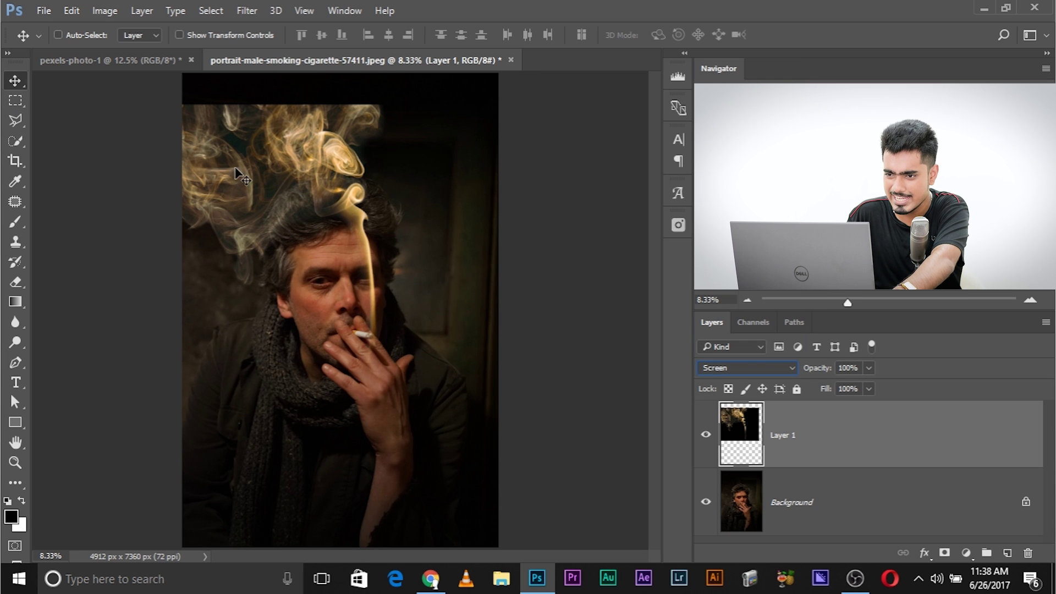
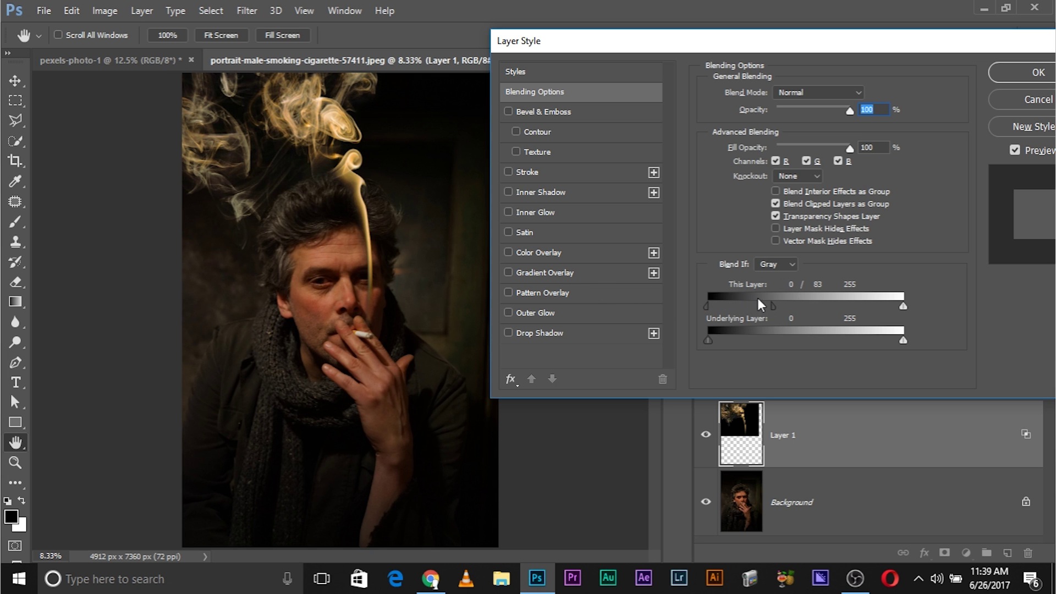
Step: Set the upper half of the smoke layer's split black This Layer Blend If slider to 63 and apply the layer style
mouse_move(769, 310)
mouse_down()
mouse_move(707, 307)
mouse_move(785, 313)
mouse_move(759, 313)
mouse_up()
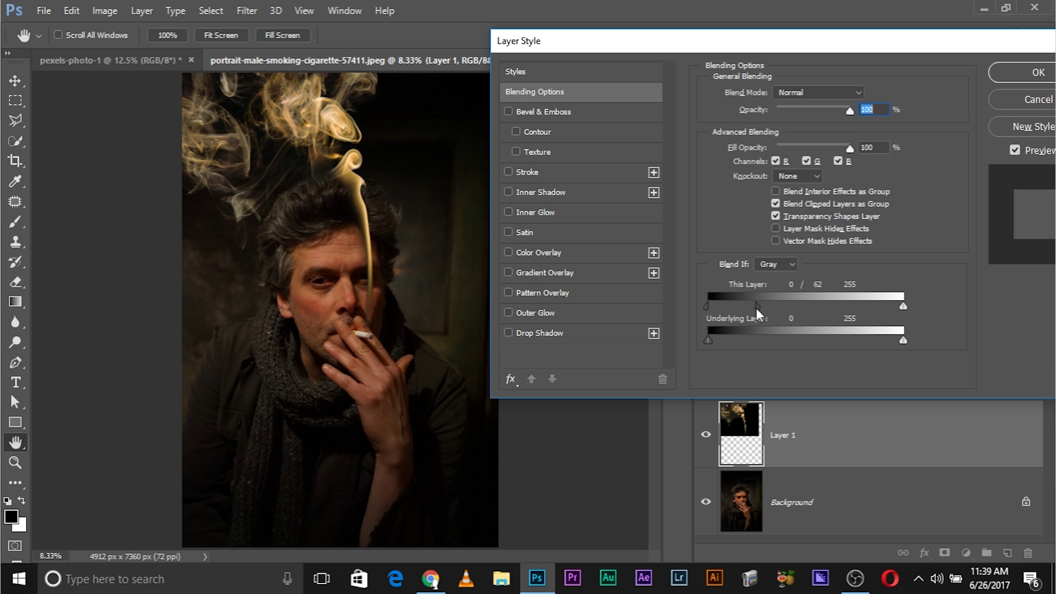
click(1031, 68)
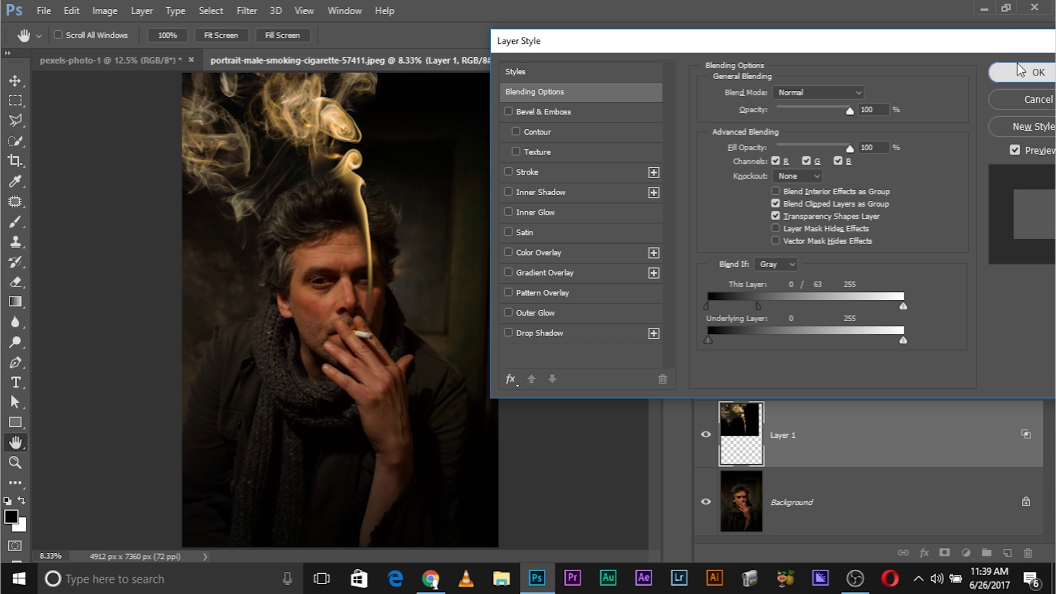
Step: Hide the Background to examine the isolated smoke, try moving it, undo the move, and show the Background again
click(709, 503)
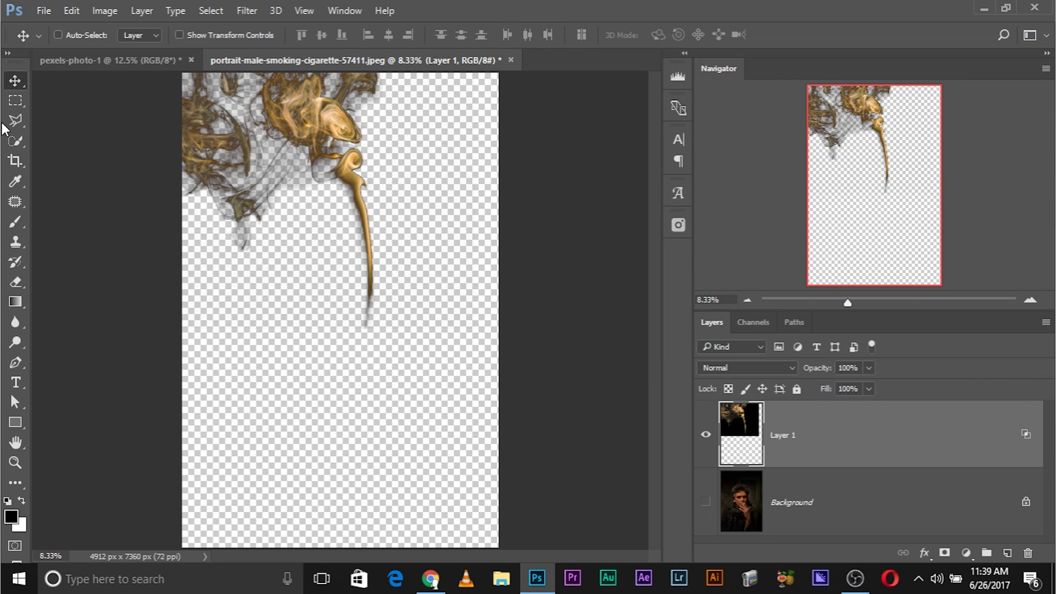
drag(327, 113, 404, 190)
key(ctrl+z)
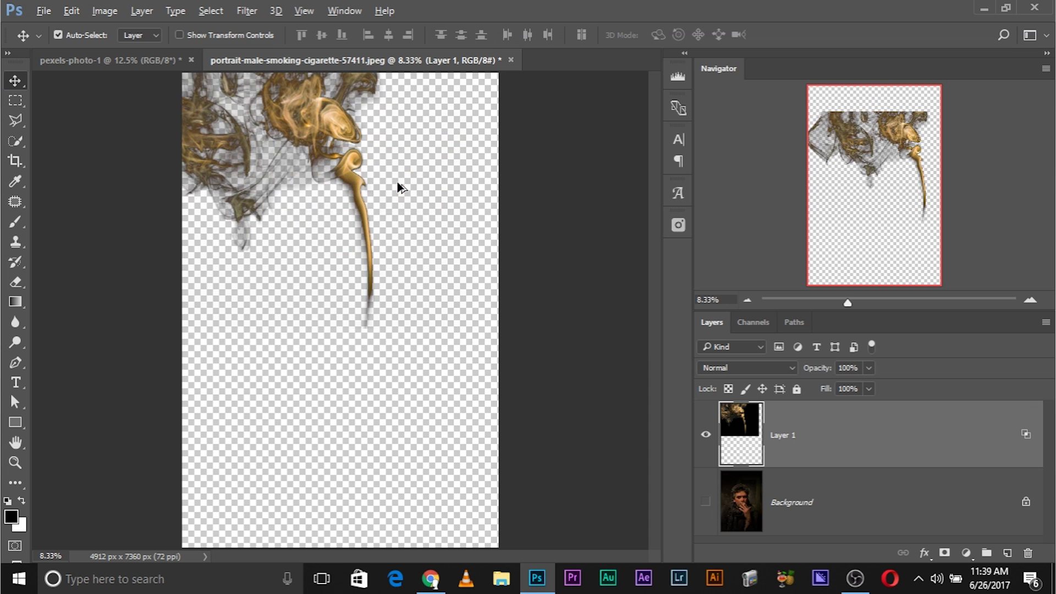
click(706, 502)
Step: Set the smoke layer's blend mode to Screen, then reposition it over the cigarette and scale it to 104.60%
click(749, 369)
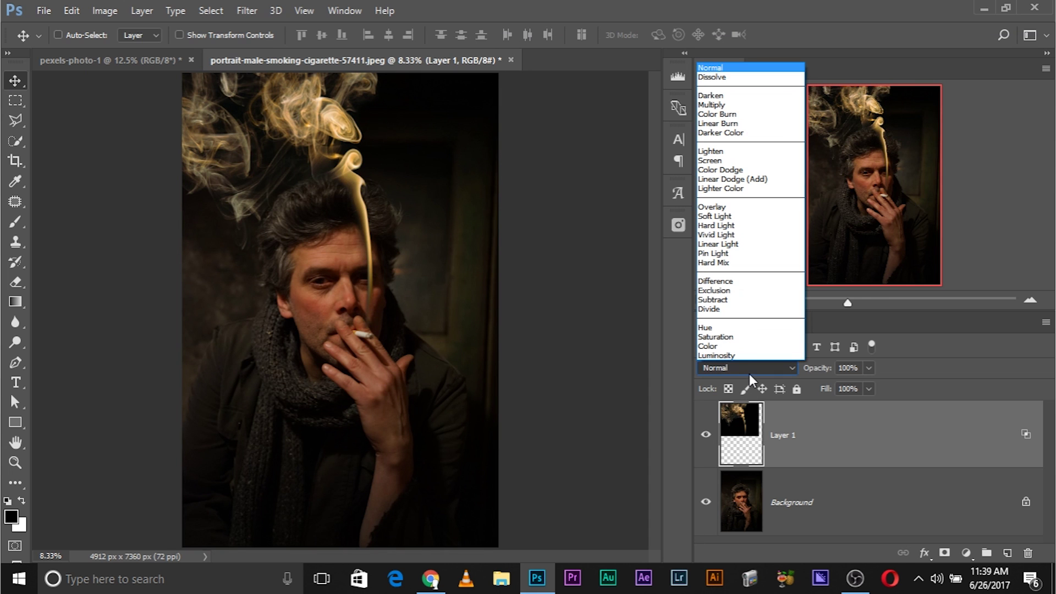
click(711, 160)
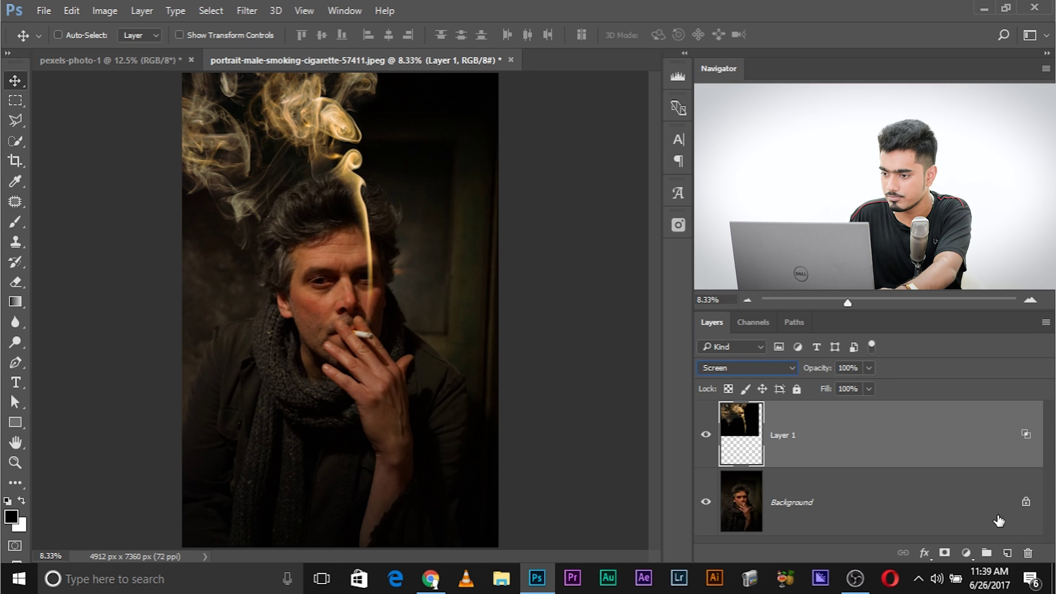
drag(287, 99, 301, 132)
key(ctrl+t)
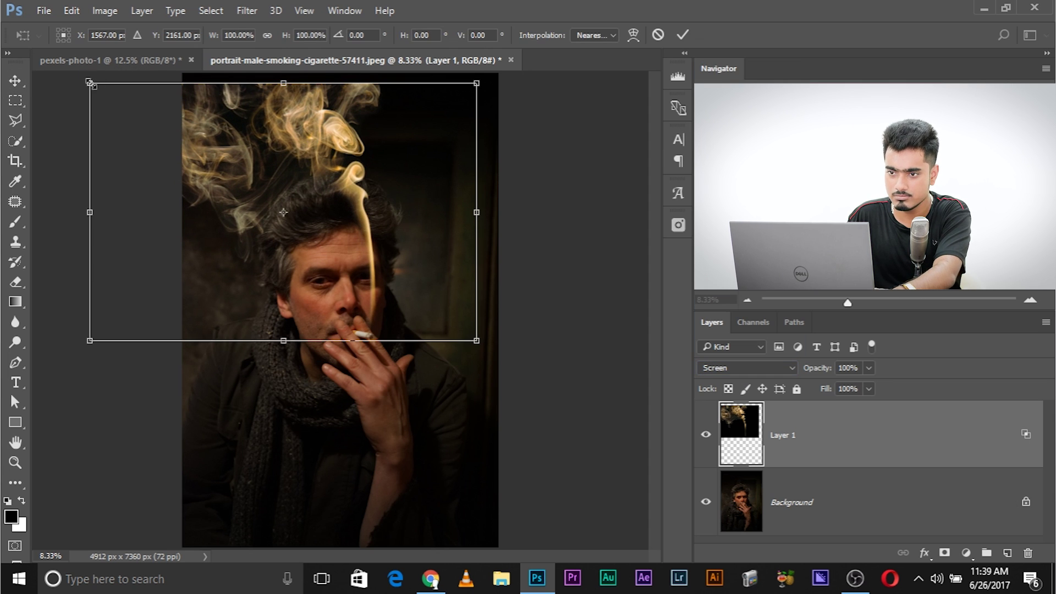
drag(90, 78, 75, 68)
key(Return)
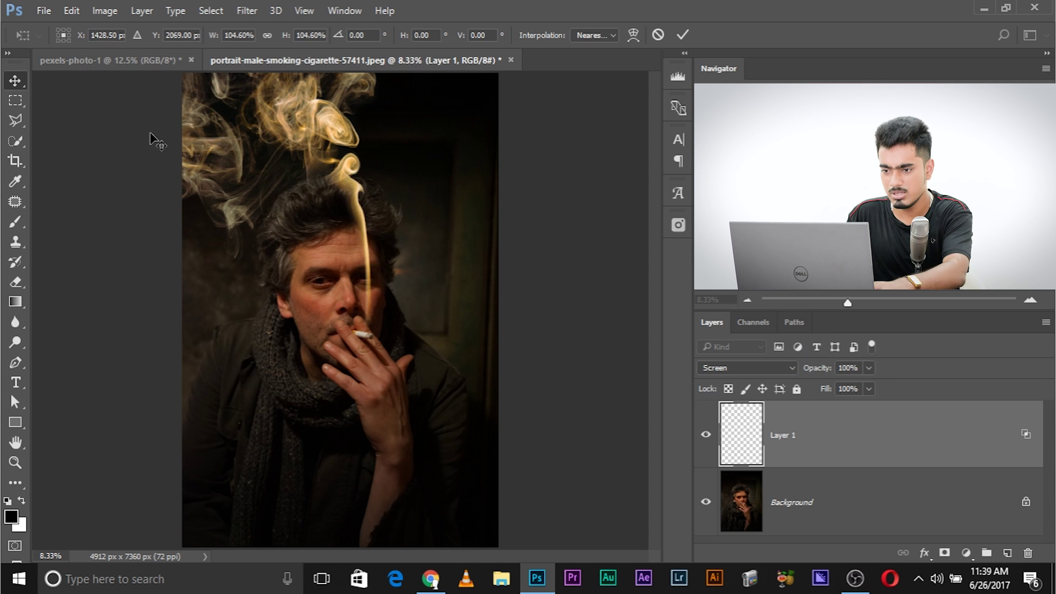
Step: Add a Black & White adjustment with the Default preset above the smoke and clip it to the smoke layer
click(966, 554)
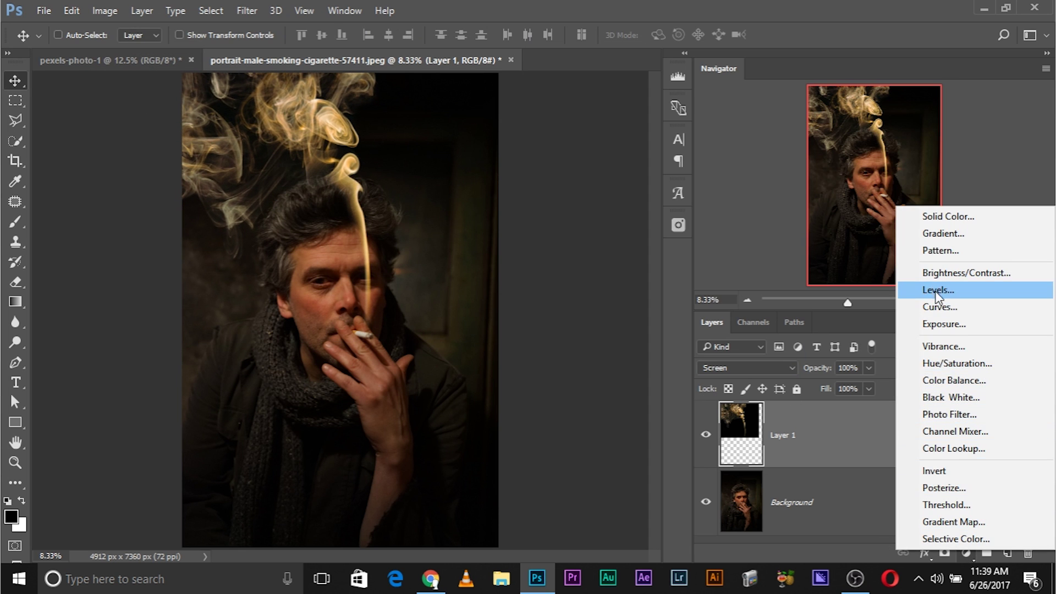
click(970, 397)
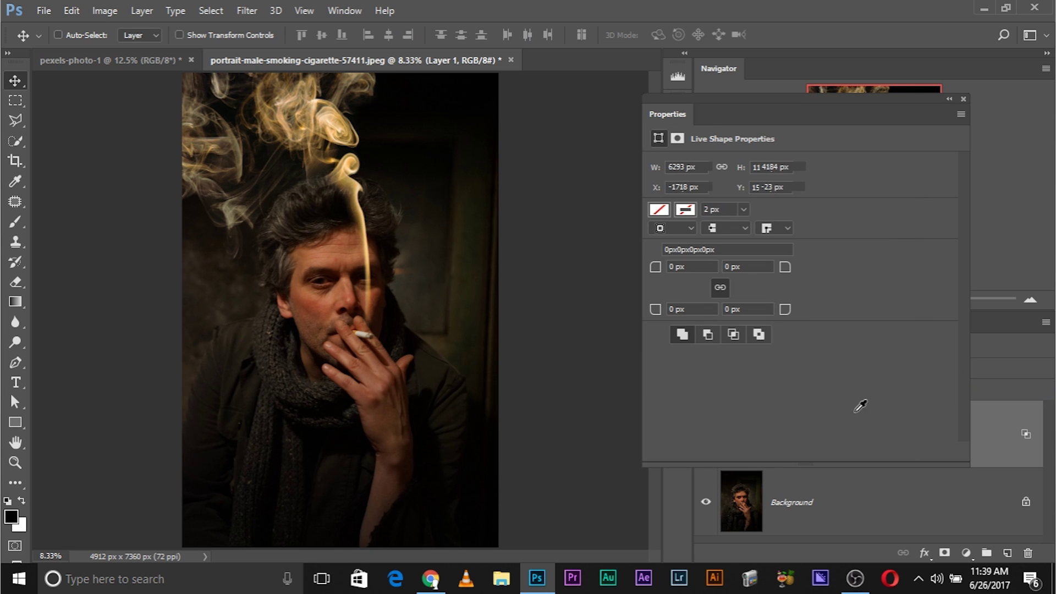
drag(872, 113, 823, 52)
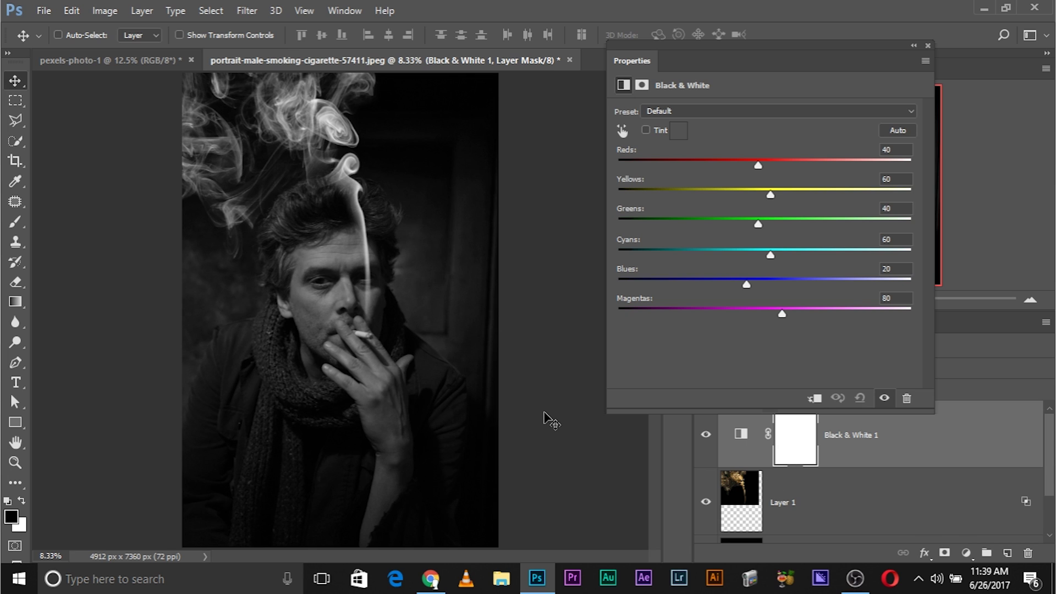
click(815, 399)
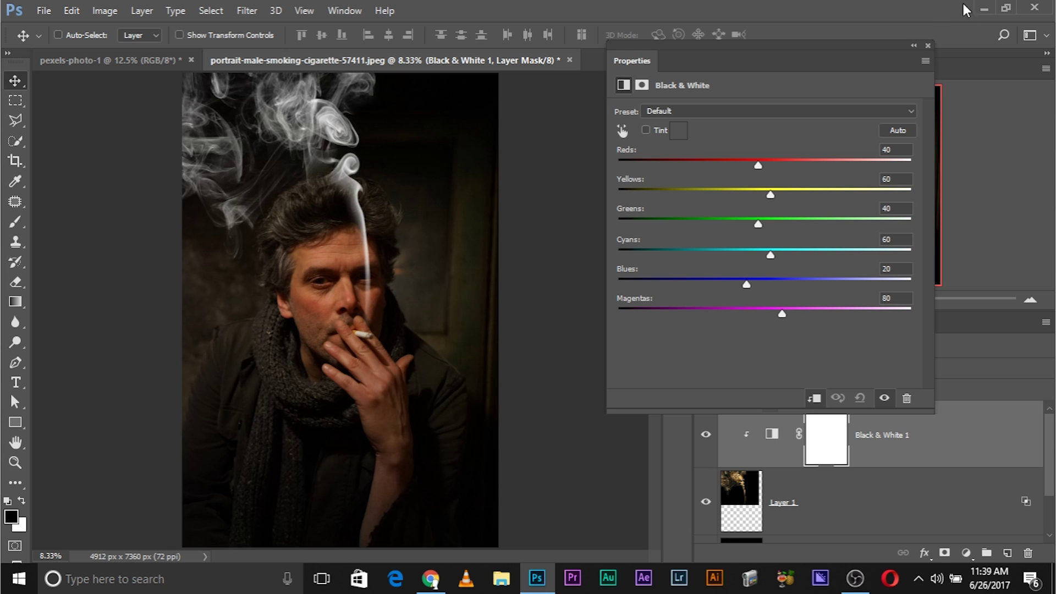
click(928, 46)
Step: Lower the Black & White adjustment's opacity to 67% and compare the portrait with and without the smoke
click(868, 389)
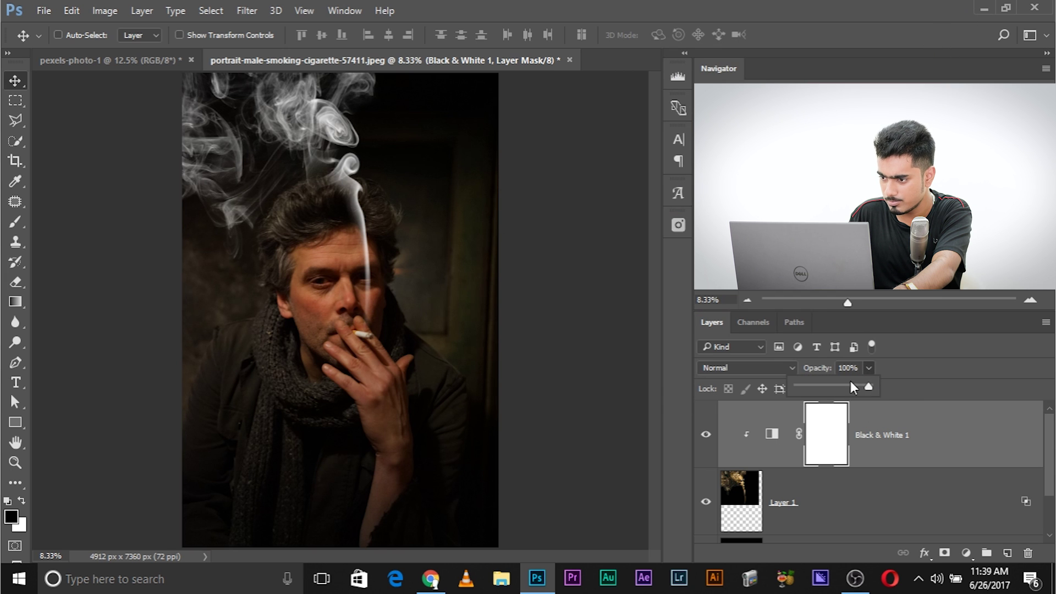
click(827, 387)
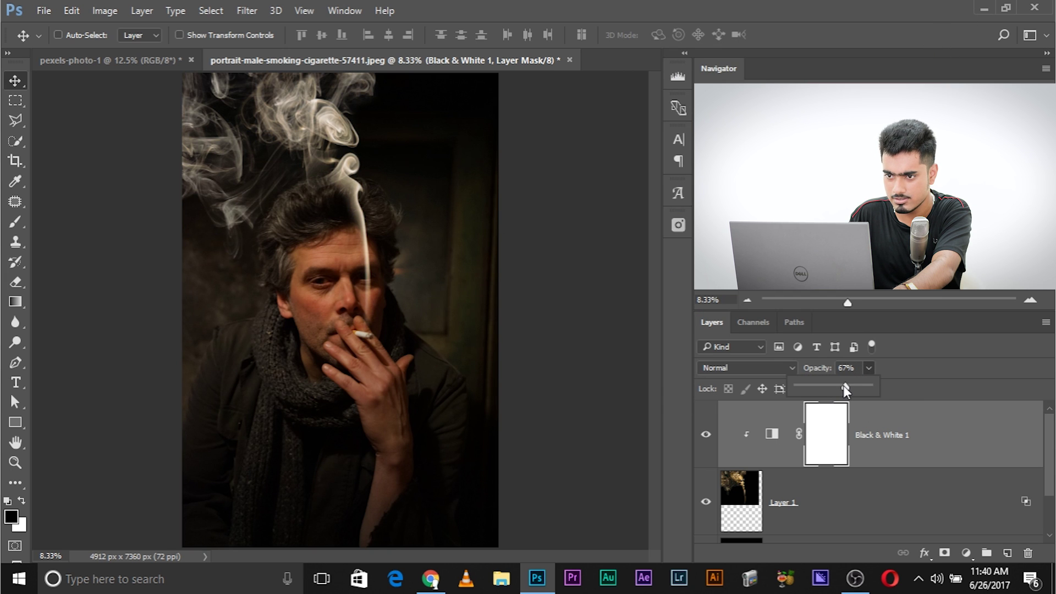
scroll(926, 443, down, 2)
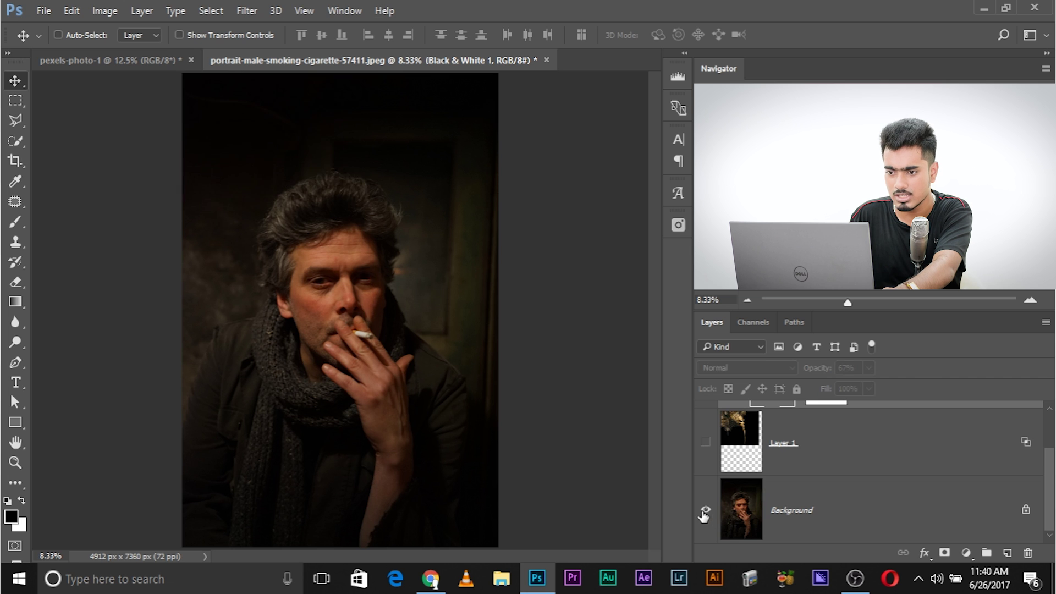
scroll(703, 515, up, 1)
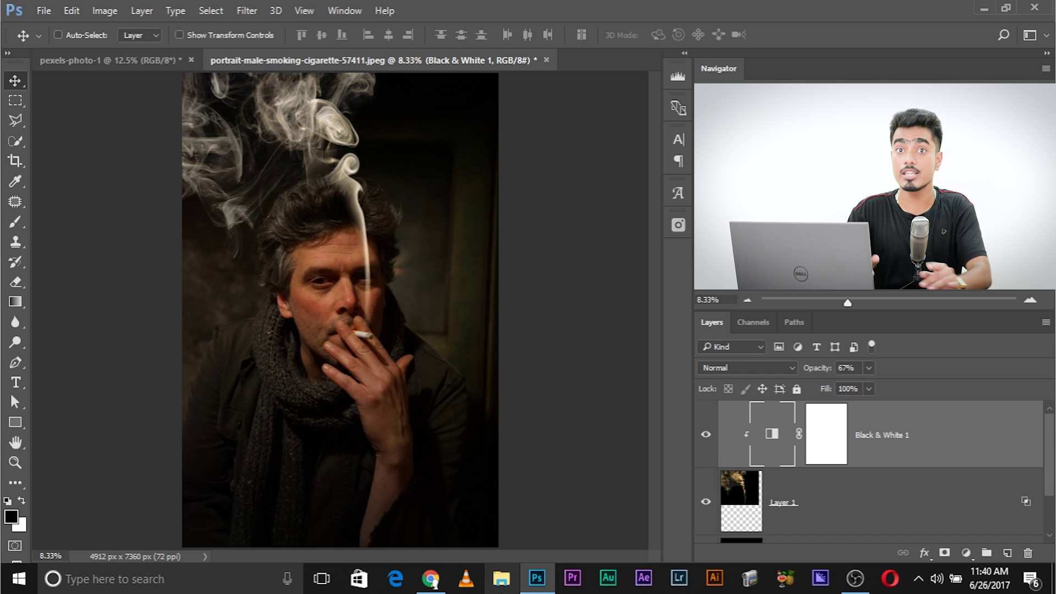